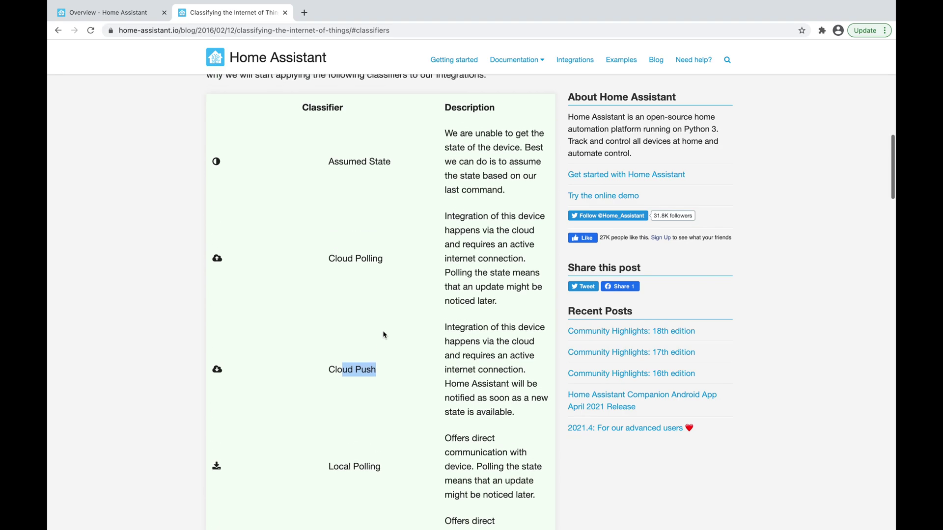
click(388, 263)
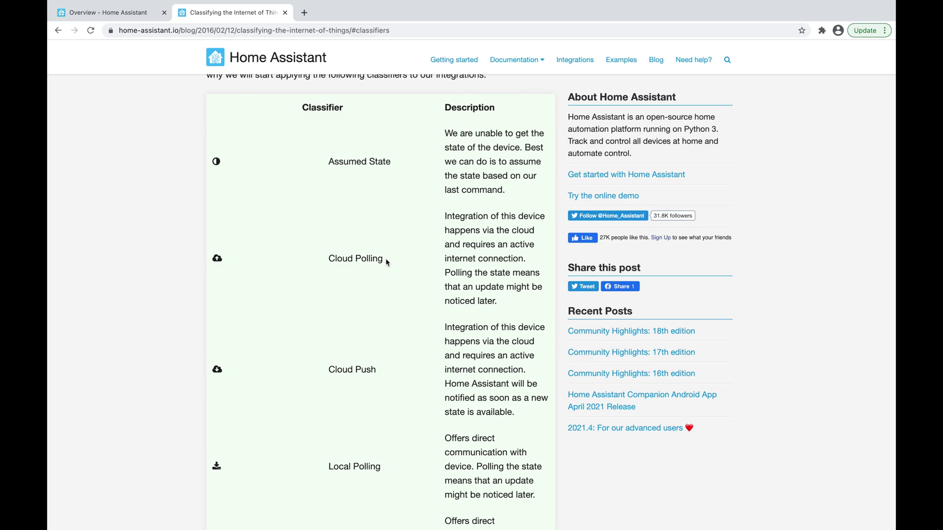
scroll(386, 259, down, 2)
scroll(386, 259, up, 1)
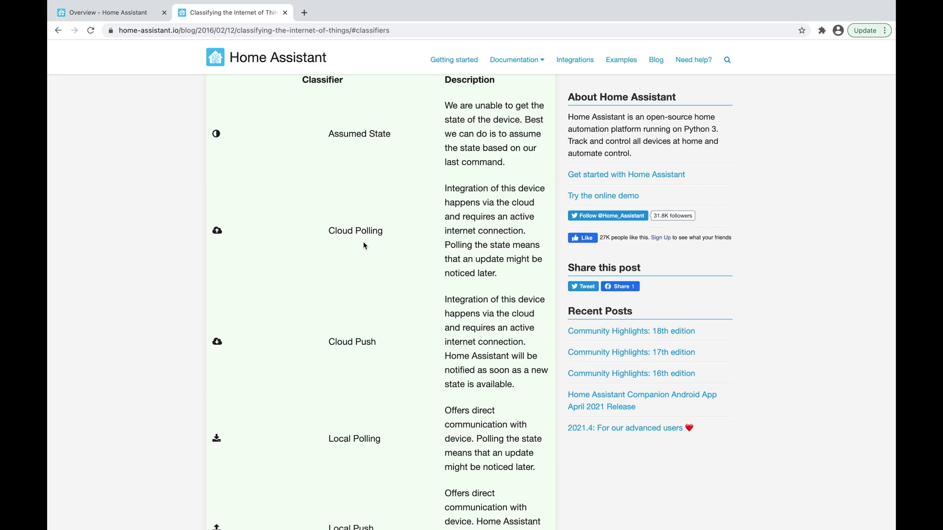
scroll(358, 235, up, 1)
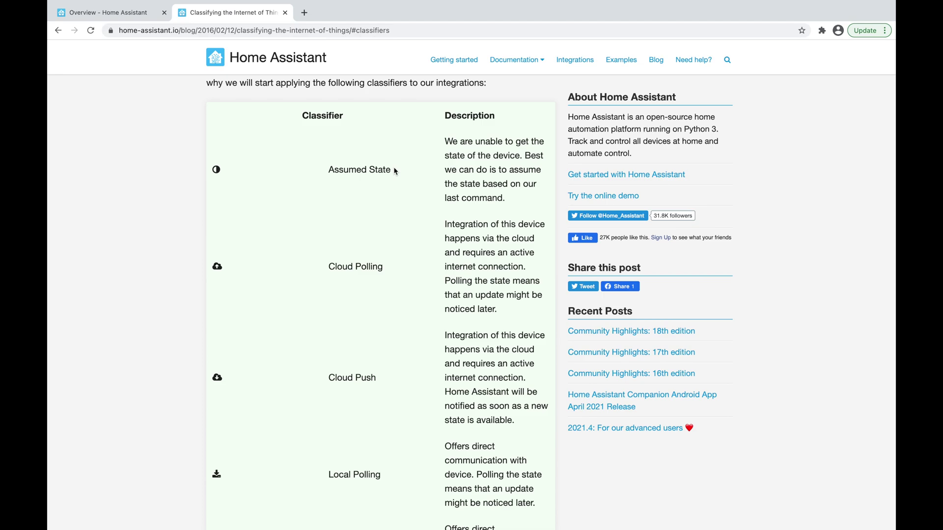
scroll(572, 476, down, 1)
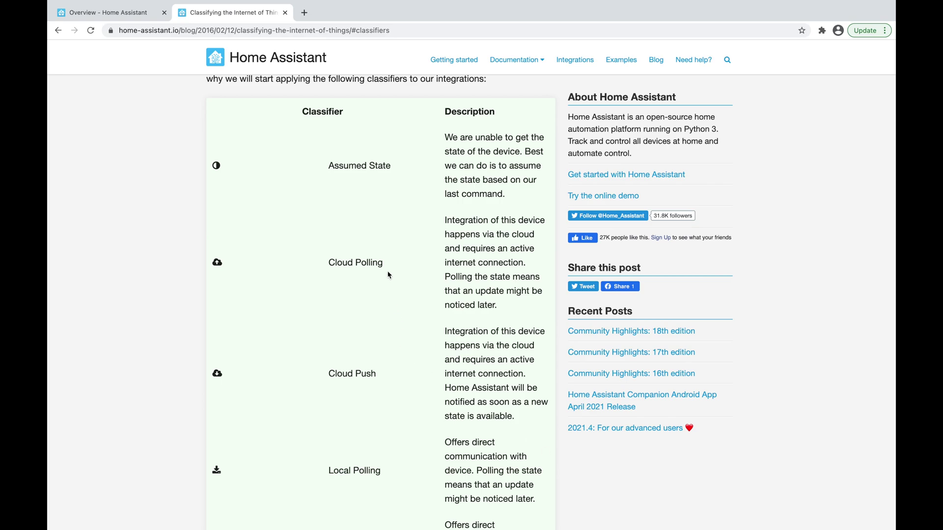
scroll(388, 273, down, 1)
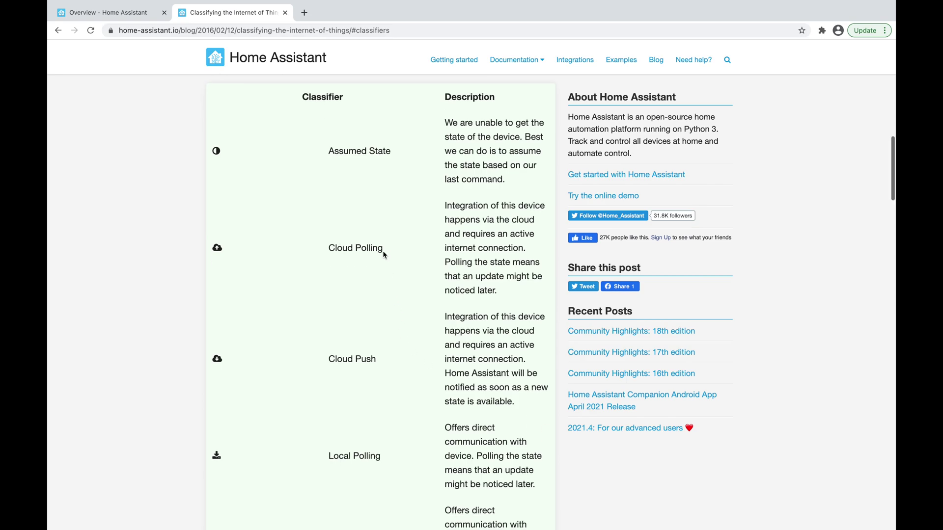
scroll(382, 250, down, 2)
drag(327, 464, 400, 462)
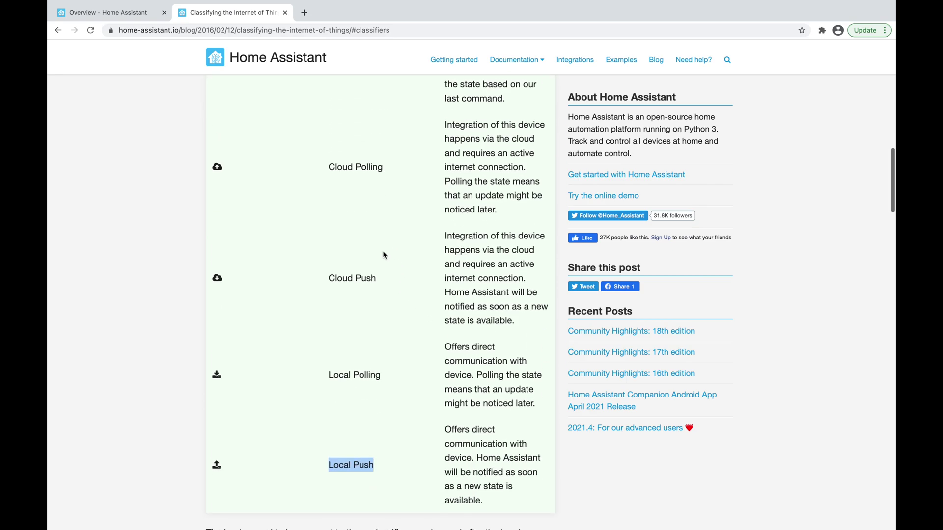
click(393, 473)
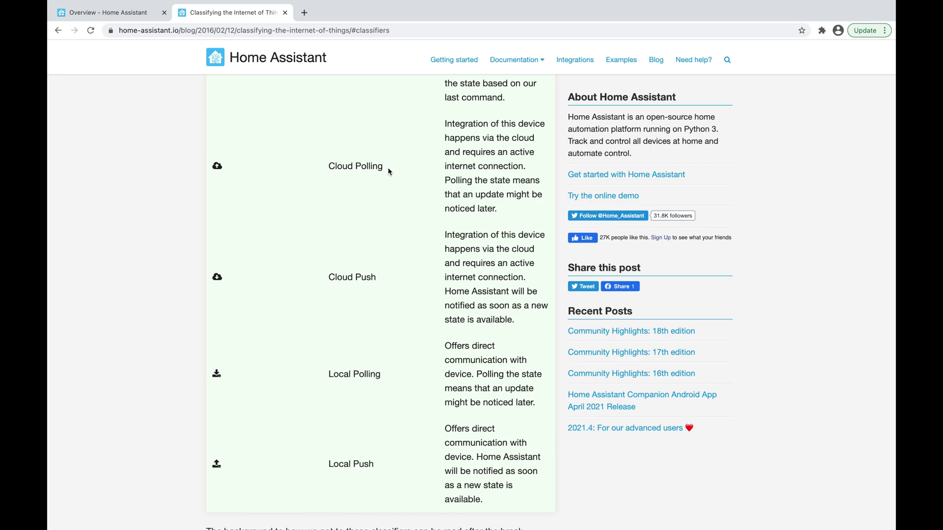
scroll(388, 171, down, 1)
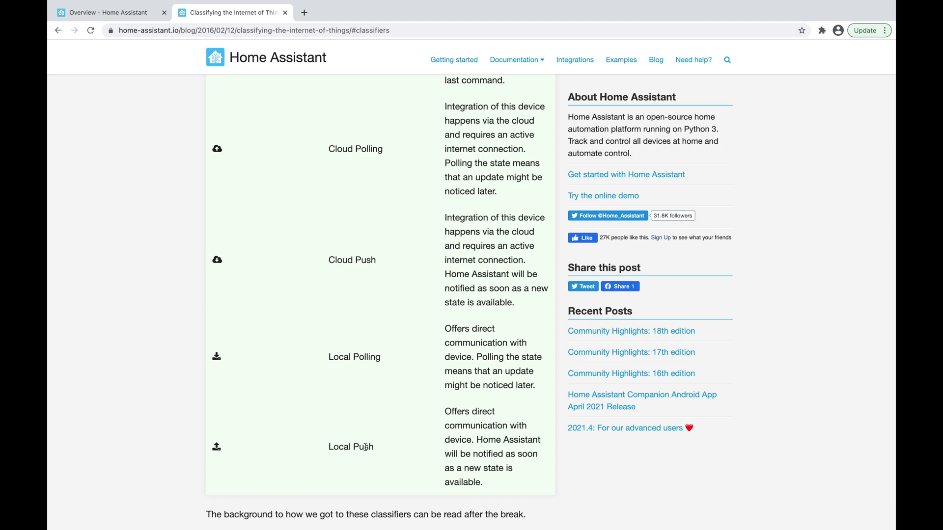
scroll(365, 447, up, 3)
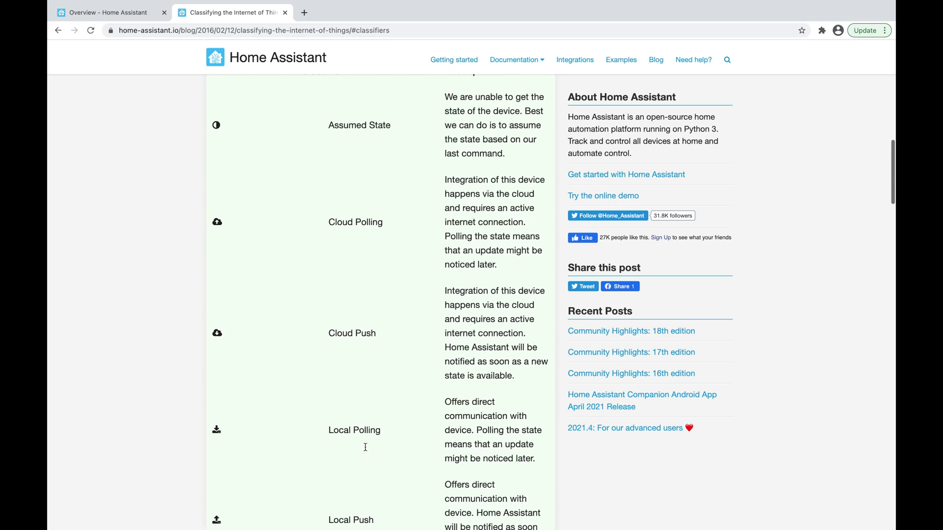
scroll(364, 322, down, 2)
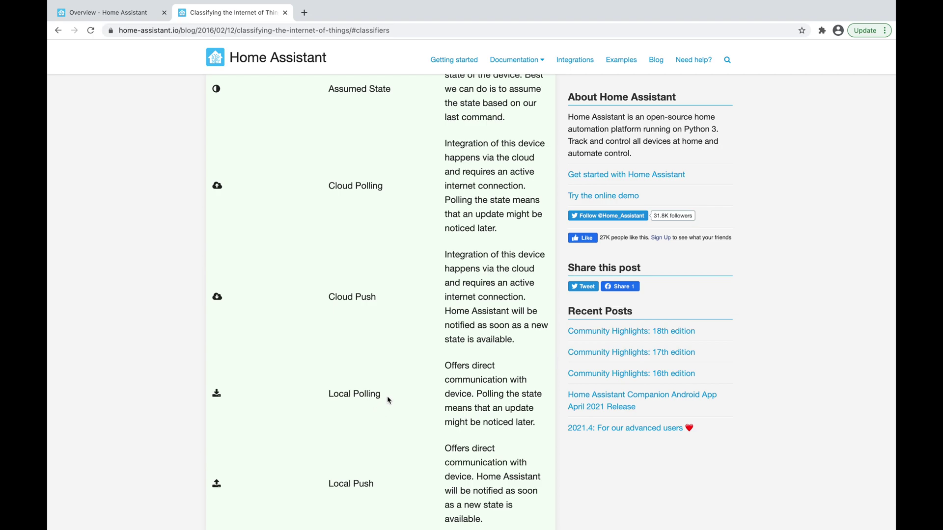
drag(388, 396, 329, 394)
scroll(361, 360, up, 2)
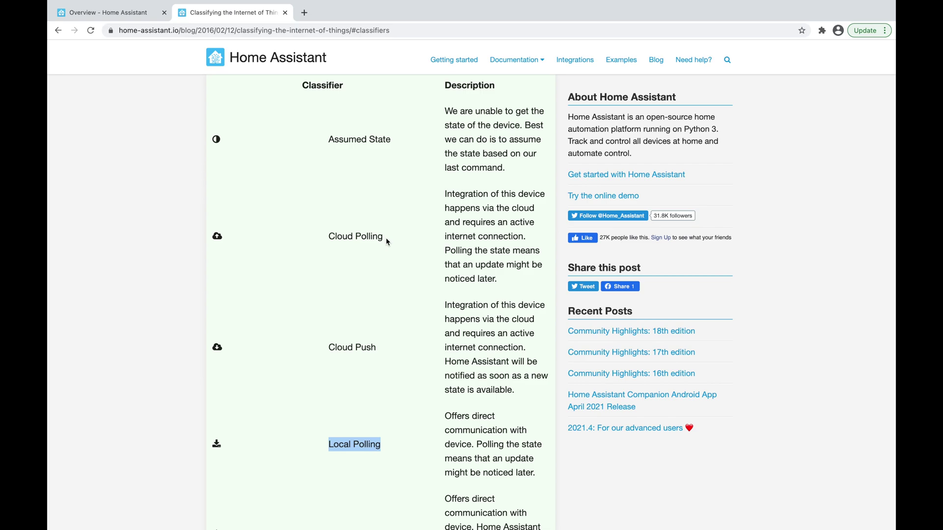
Skim the blog's classifiers table, then switch back to the 'Overview - Home Assistant' tab
scroll(387, 242, down, 1)
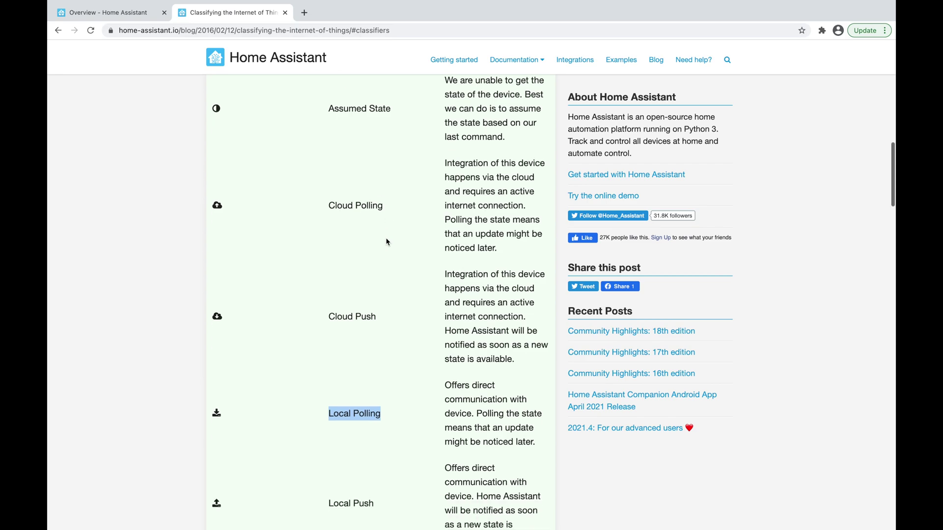
scroll(385, 445, down, 1)
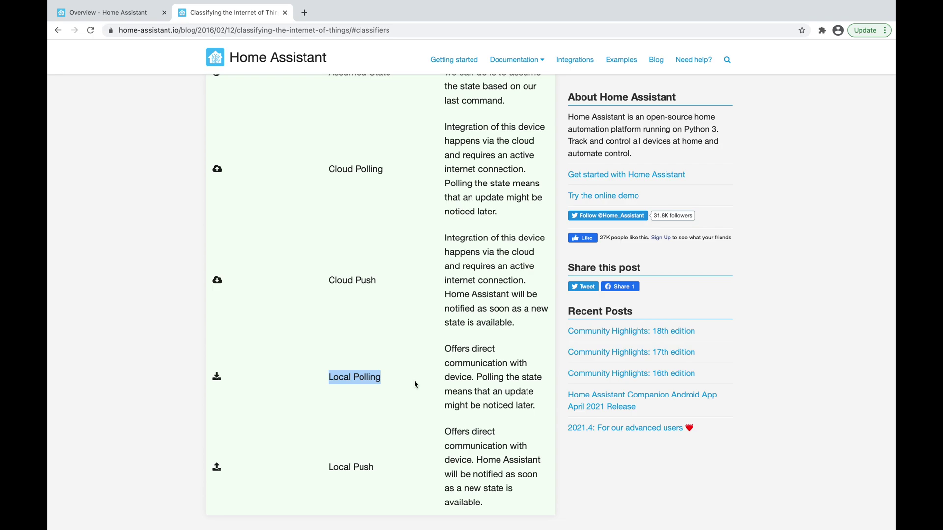
scroll(414, 380, up, 3)
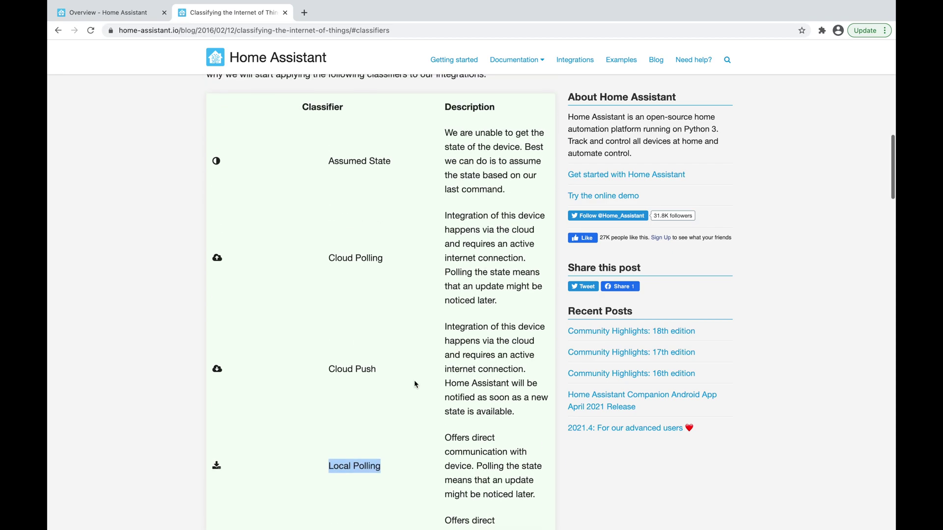
key(ctrl+shift+Tab)
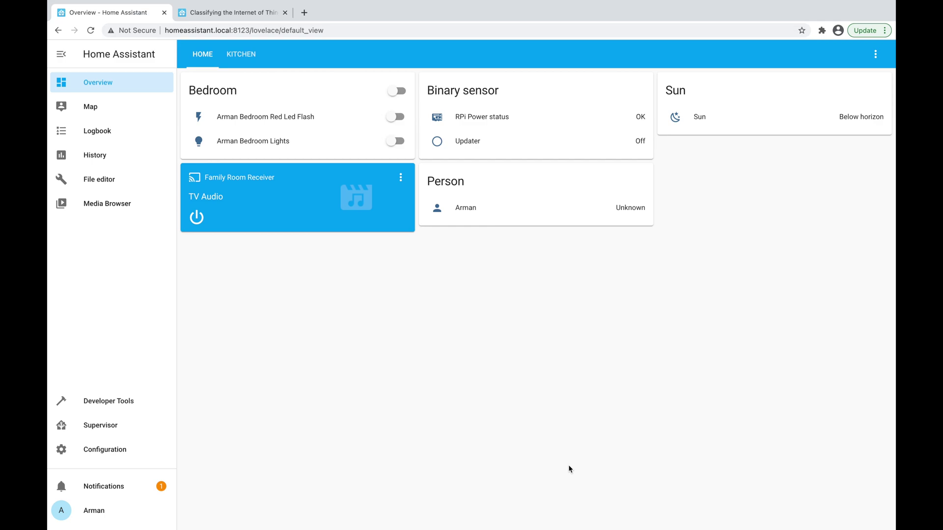
Go to Configuration > Integrations and scroll down past the ESPHome, Denon, Harmony and Raspberry Pi cards
click(93, 455)
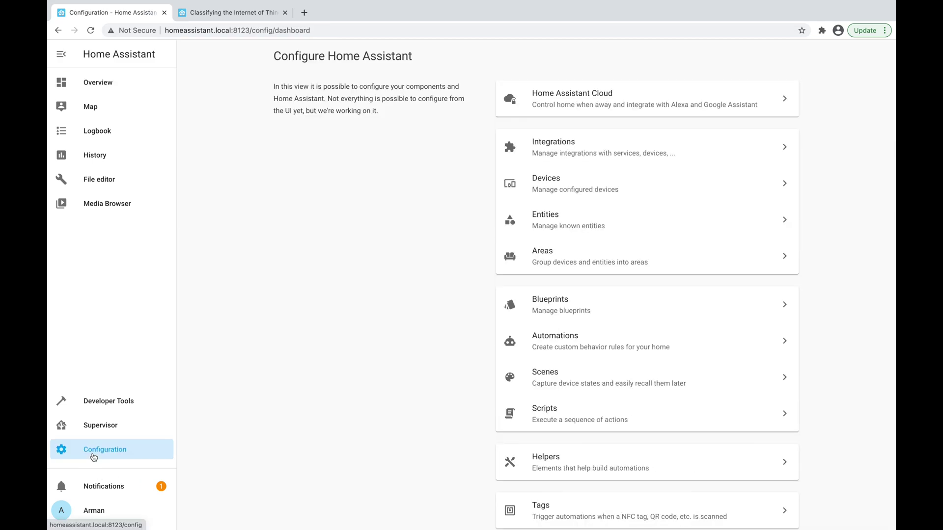
click(579, 146)
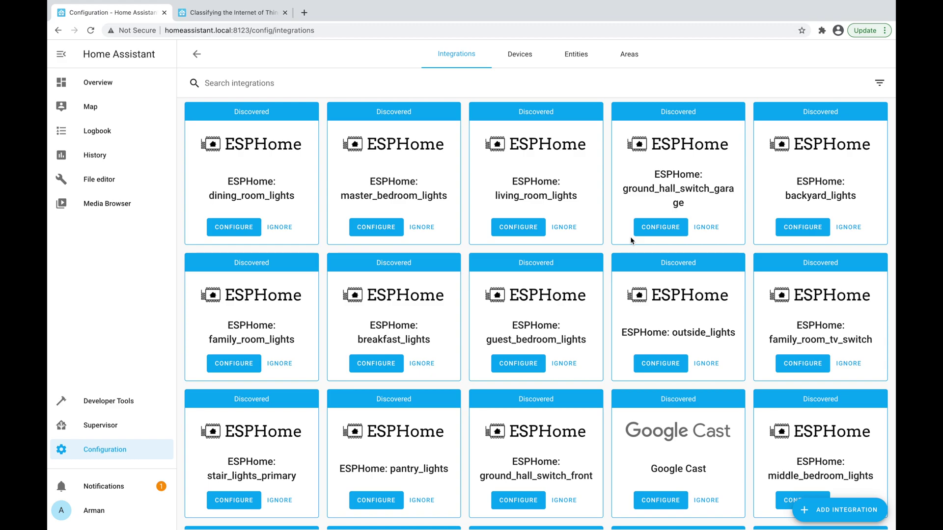
scroll(630, 239, down, 5)
scroll(630, 239, down, 6)
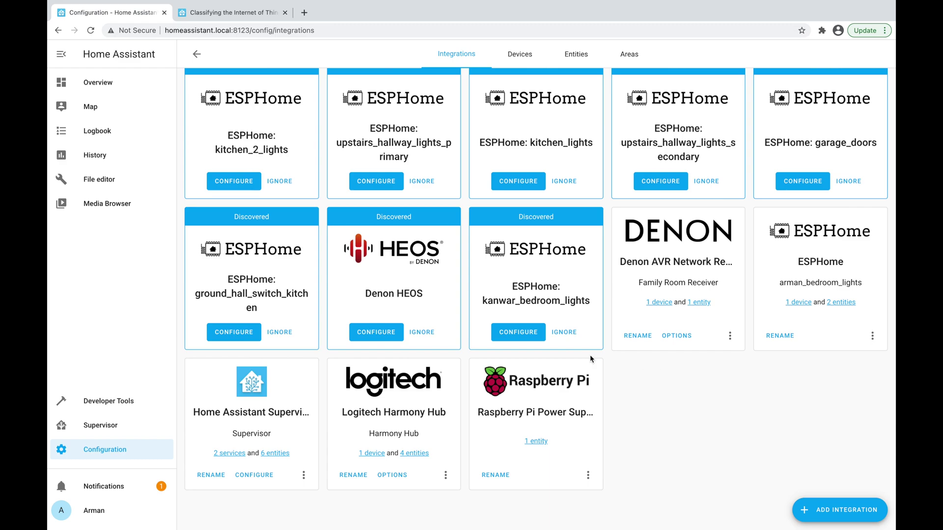
Add the discovered kanwar_bedroom_lights ESPHome node using its password and assign it to Bedroom
click(525, 334)
click(594, 315)
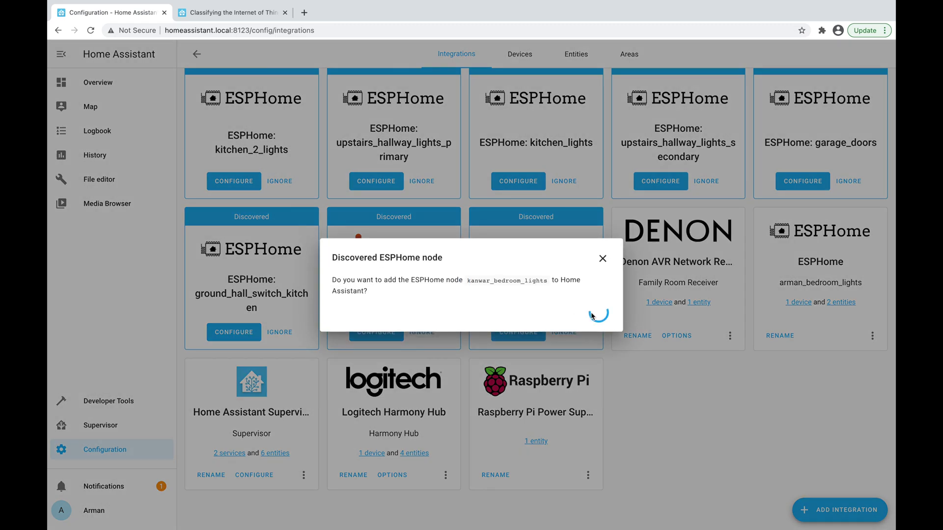
text(*****)
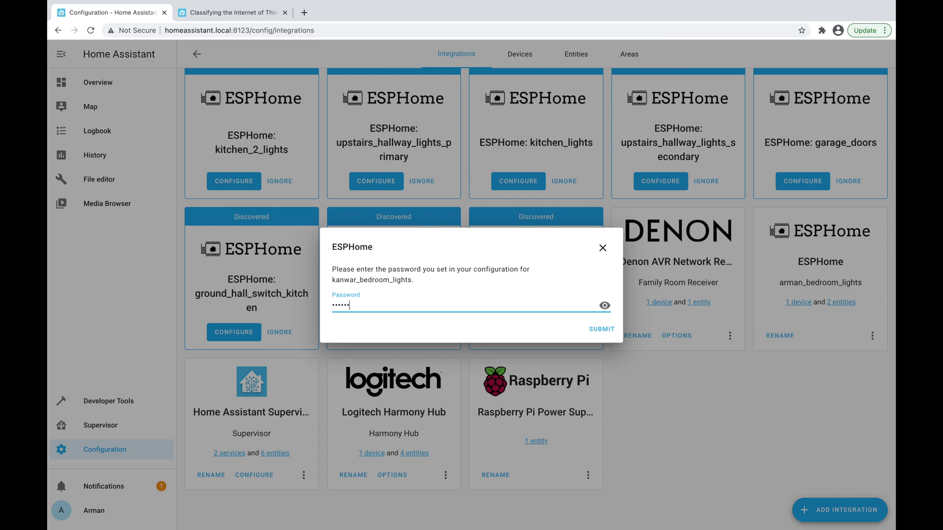
key(Return)
click(471, 326)
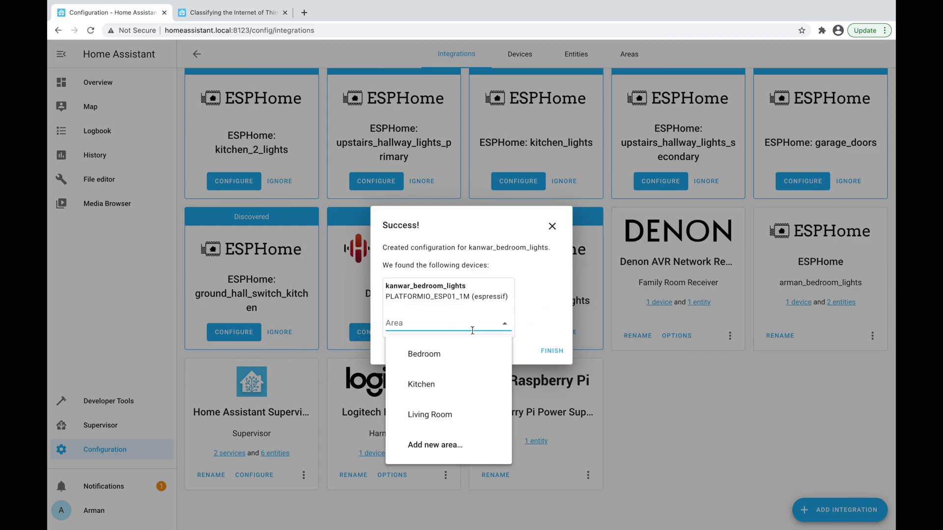
click(445, 363)
click(555, 350)
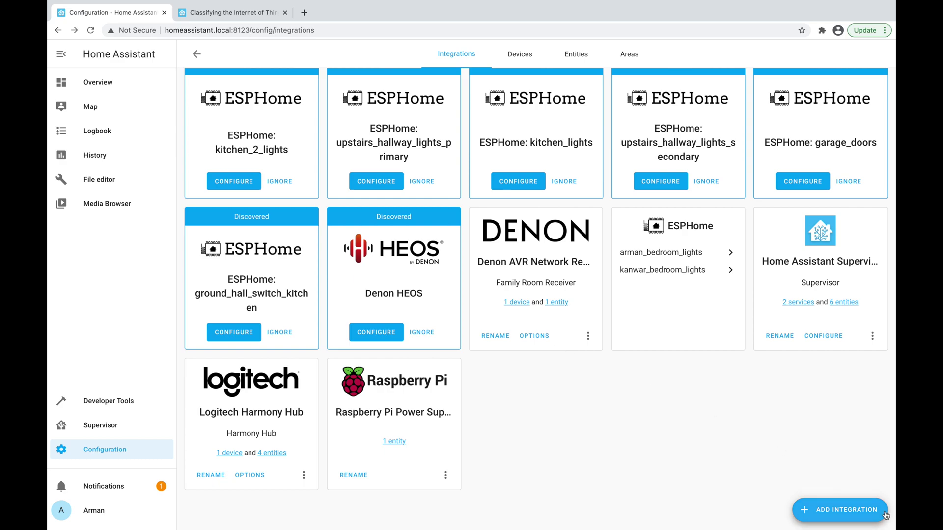
Add a new integration, choosing Coronavirus (COVID-19) from the list
click(841, 512)
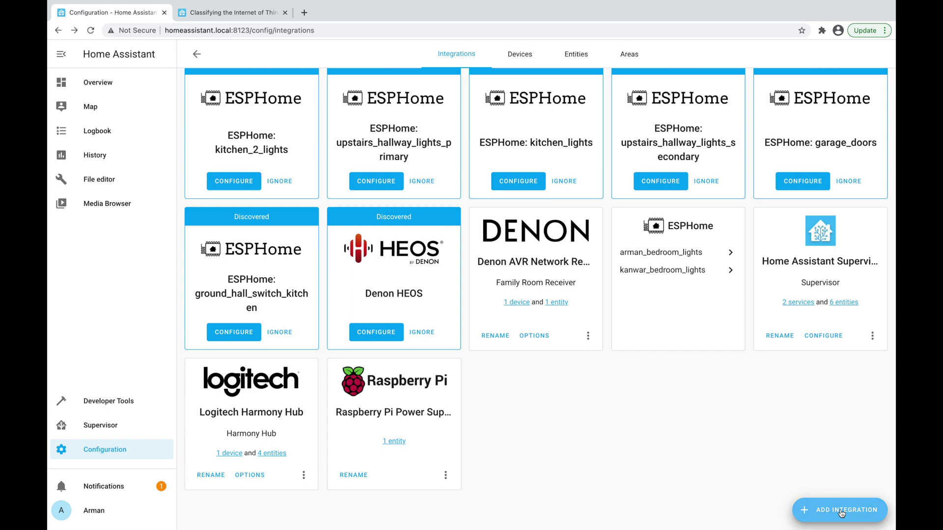
scroll(505, 368, down, 4)
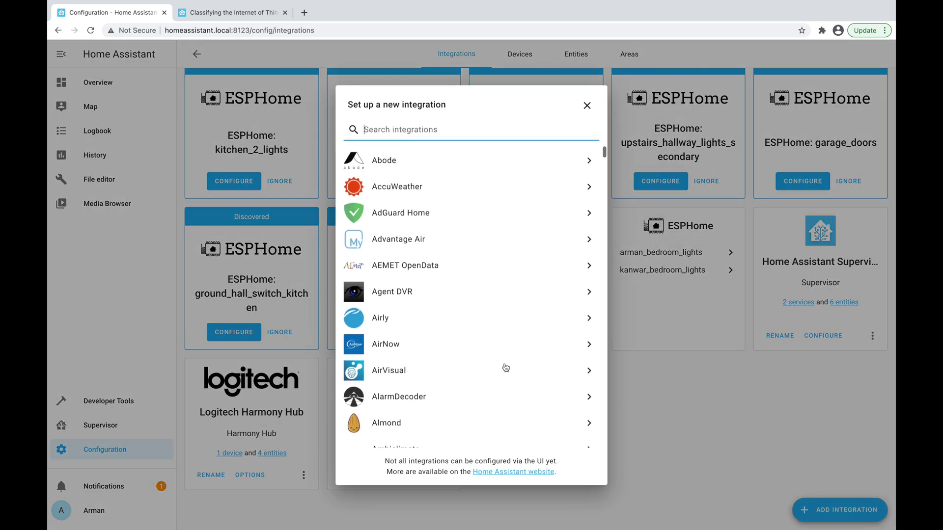
scroll(505, 367, down, 1)
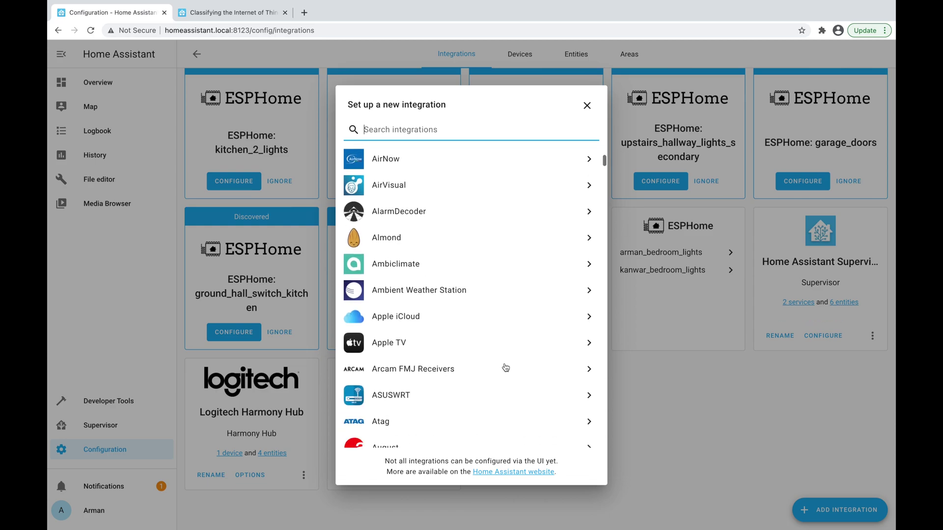
scroll(505, 368, down, 2)
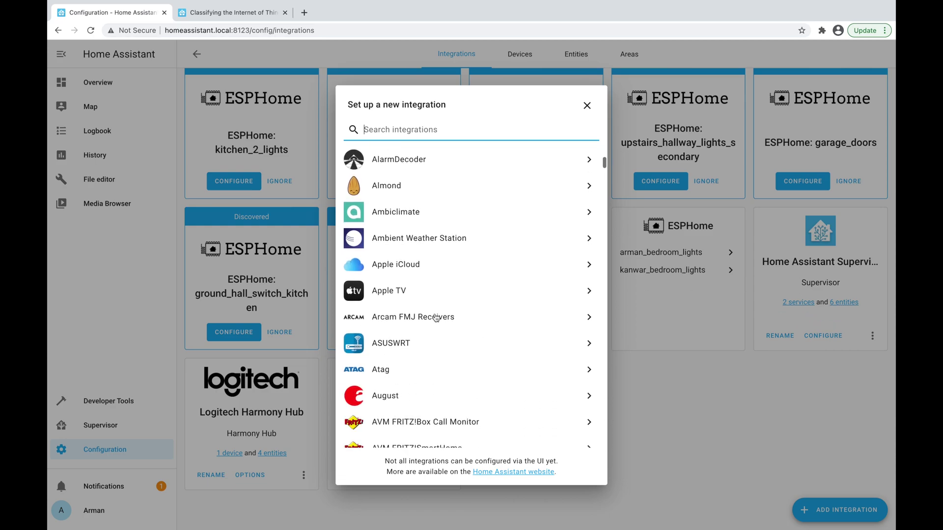
scroll(407, 304, down, 1)
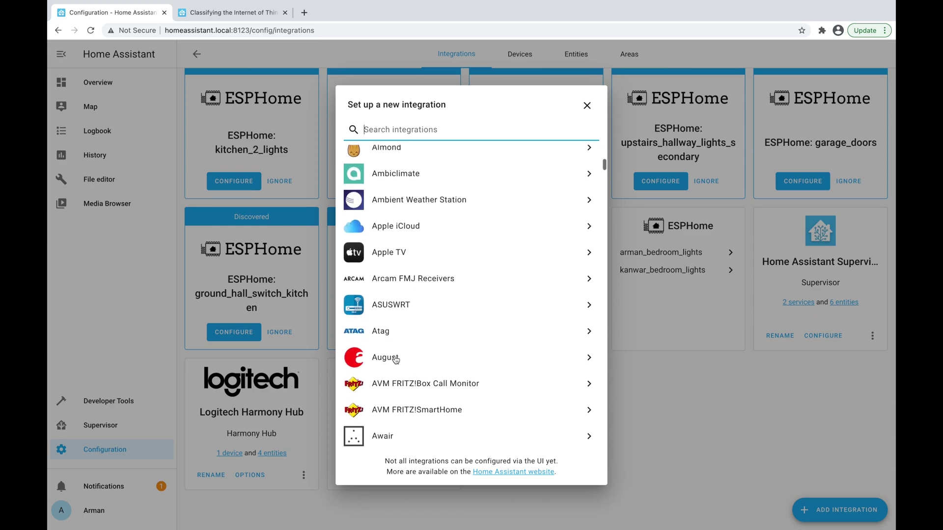
scroll(396, 360, down, 8)
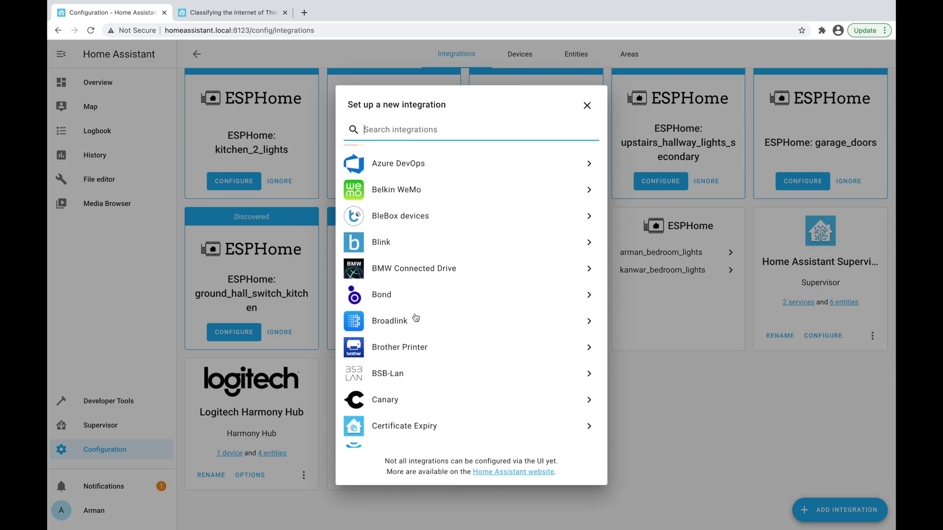
scroll(415, 318, down, 8)
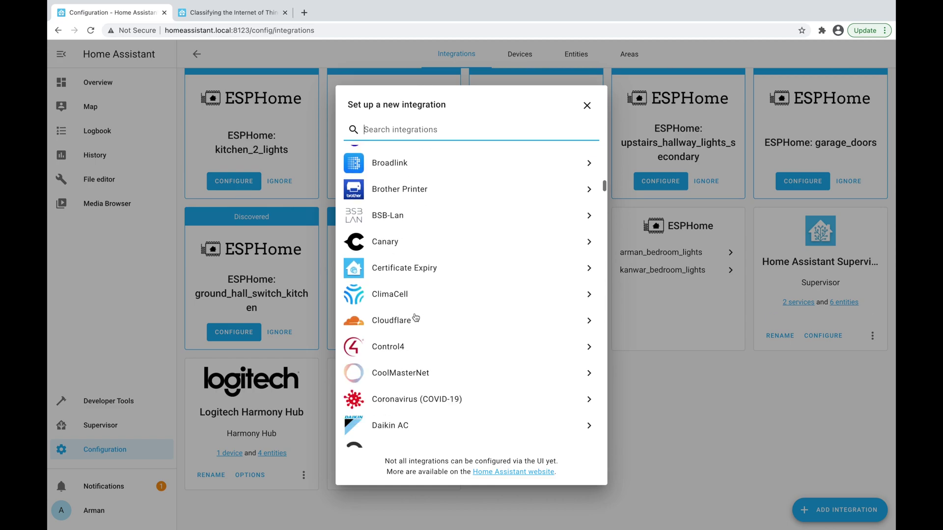
scroll(415, 318, up, 3)
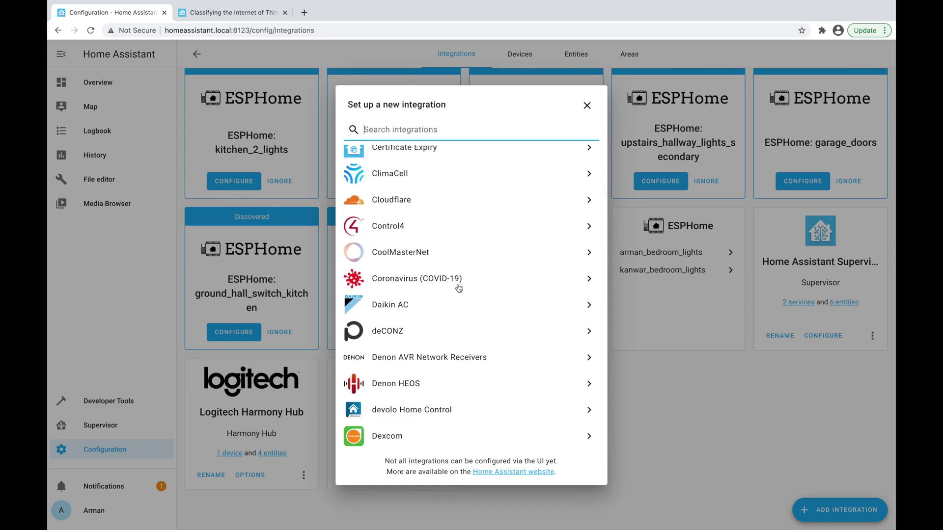
click(431, 280)
Set Canada as the monitored country and finish the Coronavirus setup
click(431, 296)
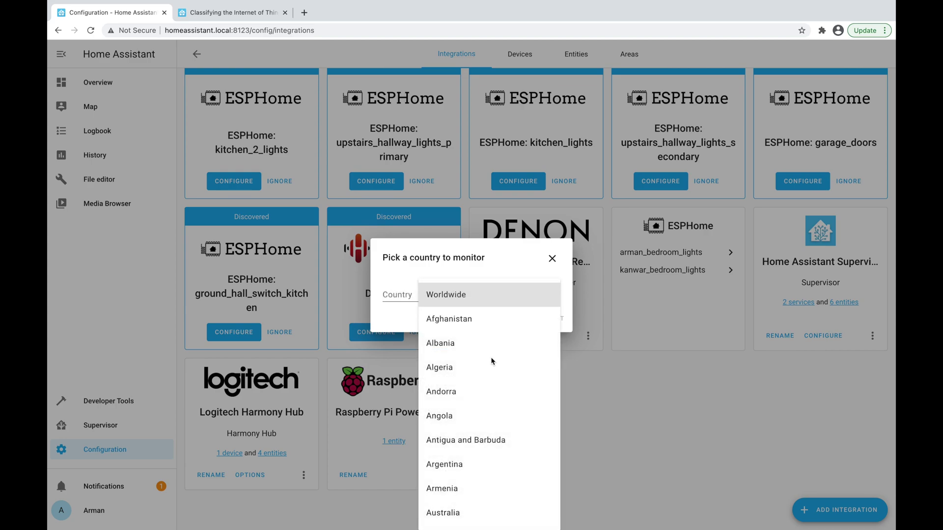
scroll(492, 361, down, 12)
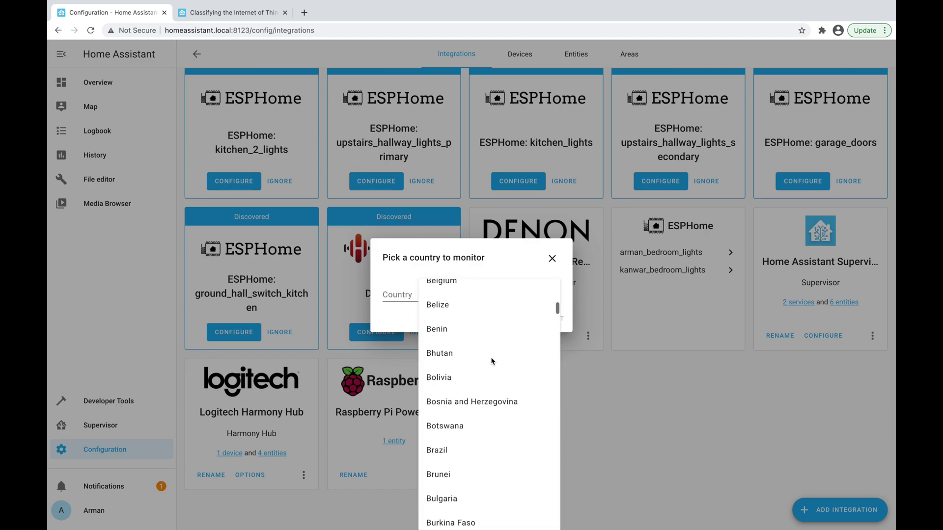
scroll(491, 362, down, 2)
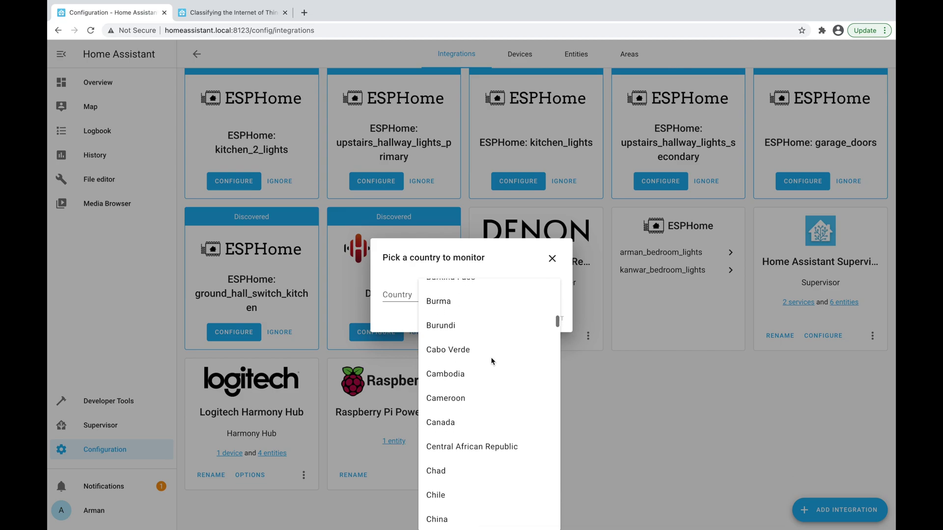
click(441, 415)
click(550, 319)
click(551, 318)
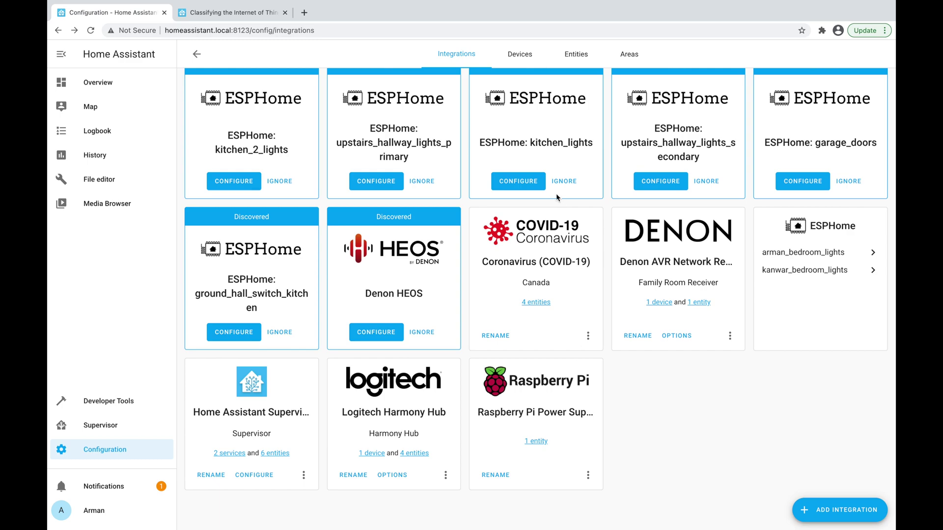
Show the Devices list with Harmony Hub, Family Room Receiver and both bedroom lights
click(521, 61)
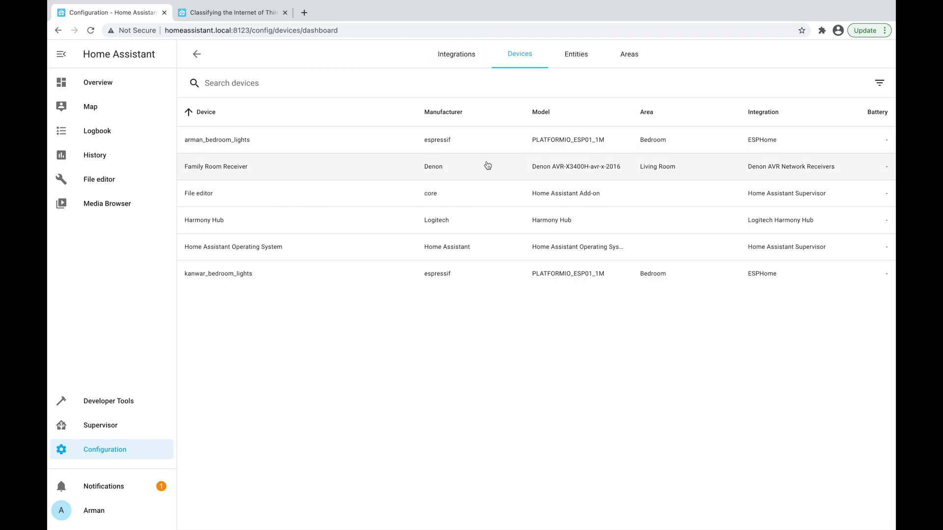
Review the Entities and Areas lists, then return to the Integrations page
click(579, 63)
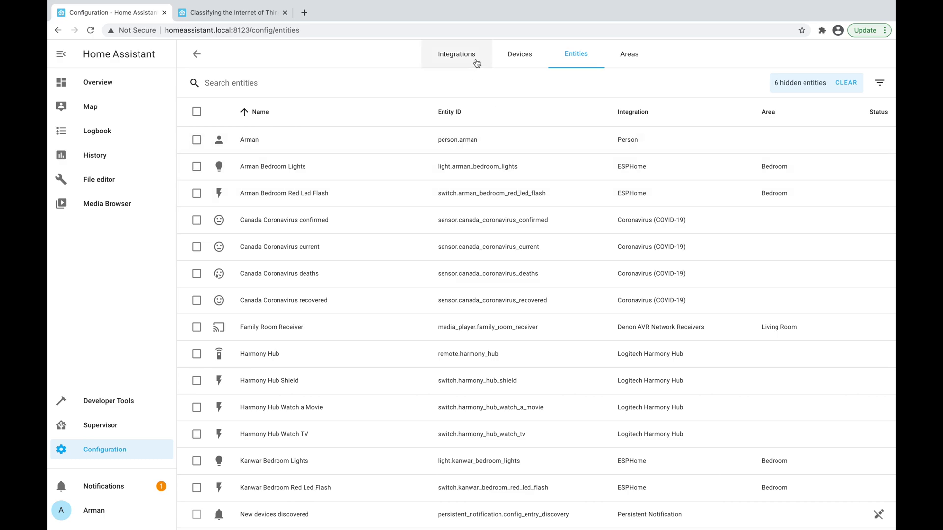
scroll(432, 296, down, 1)
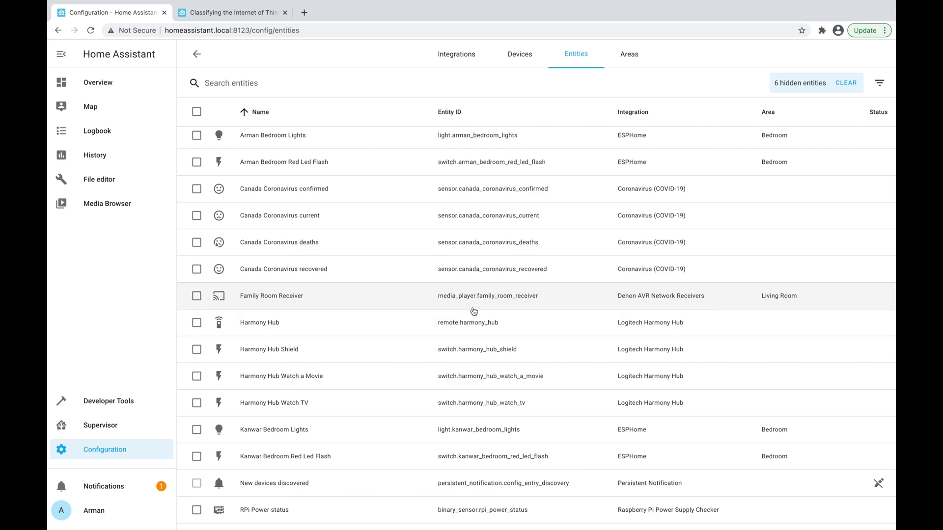
scroll(501, 298, up, 1)
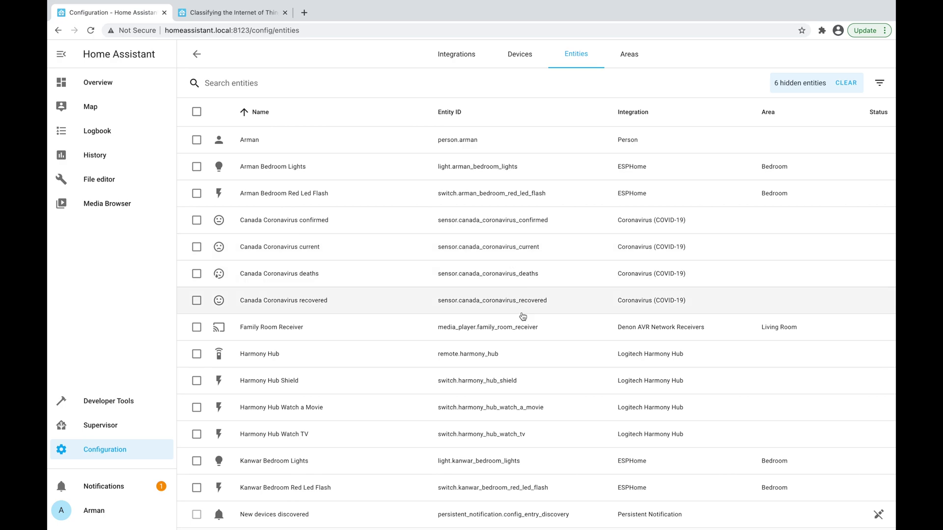
scroll(523, 316, down, 2)
scroll(522, 313, down, 1)
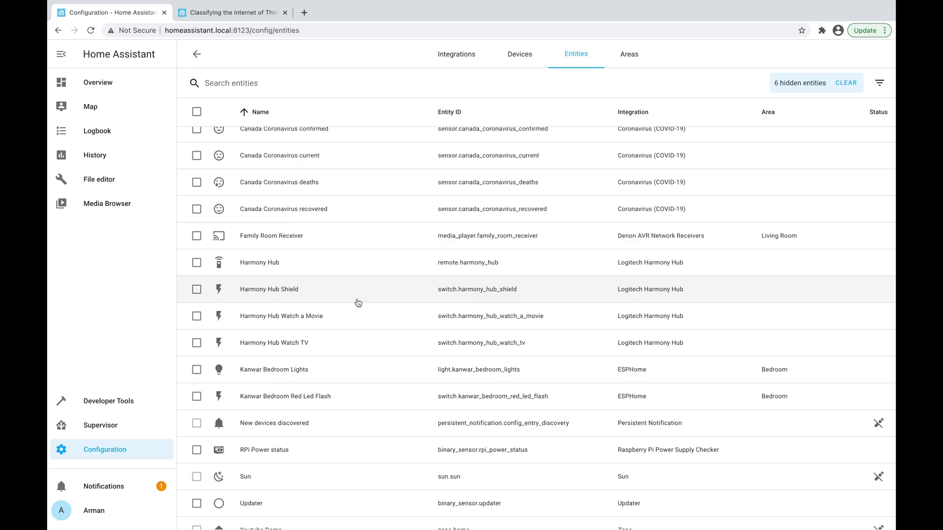
scroll(358, 303, down, 1)
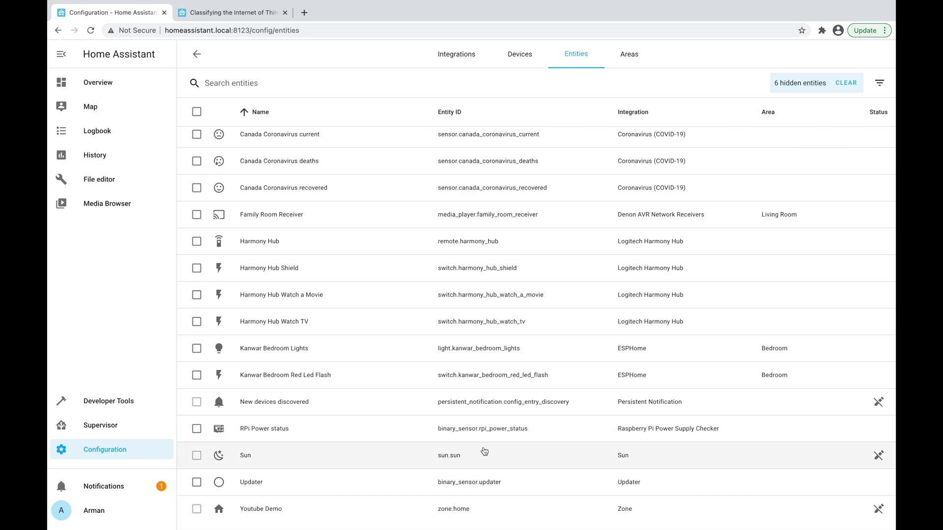
scroll(496, 297, up, 5)
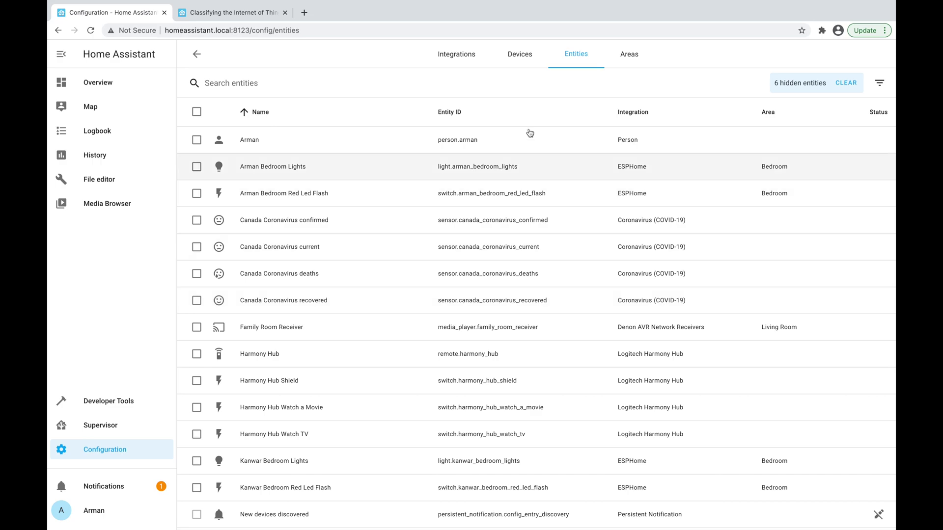
click(630, 61)
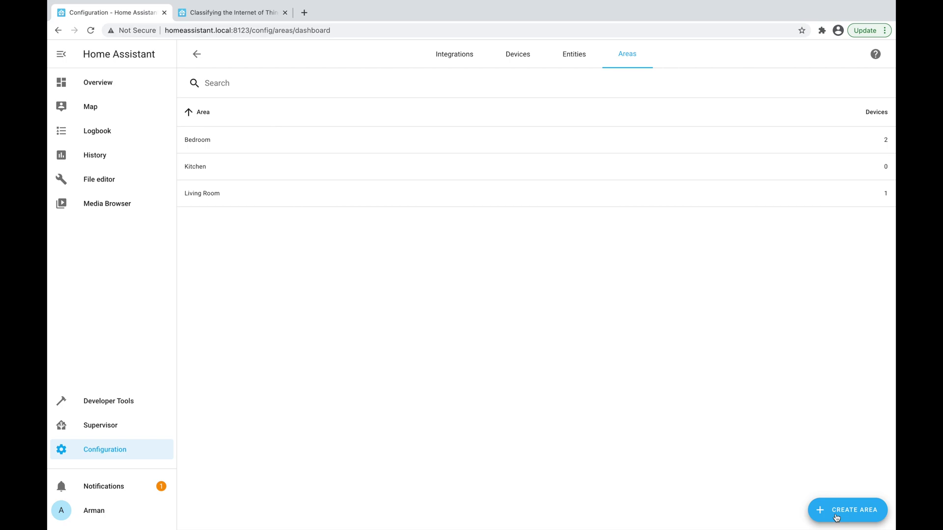
click(470, 58)
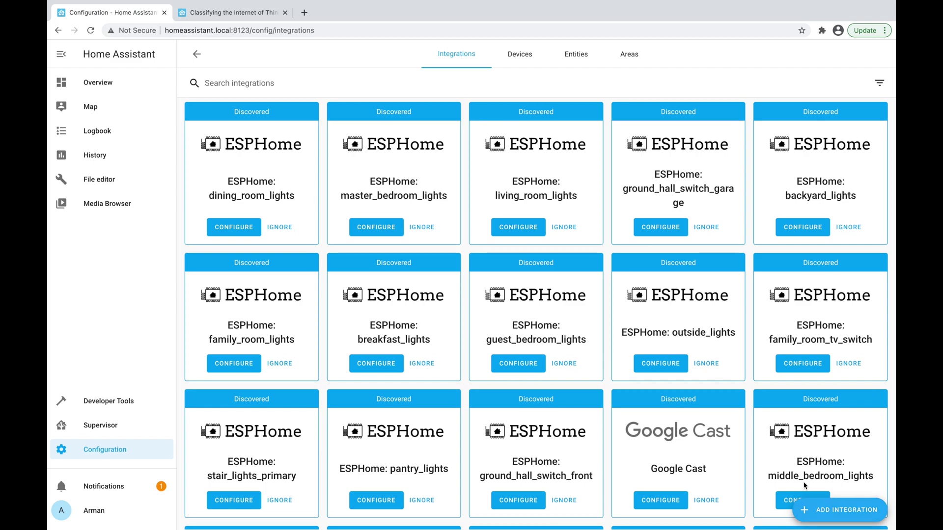
In the second tab, search the web for Home Assistant integrations
click(250, 15)
click(234, 31)
text(home)
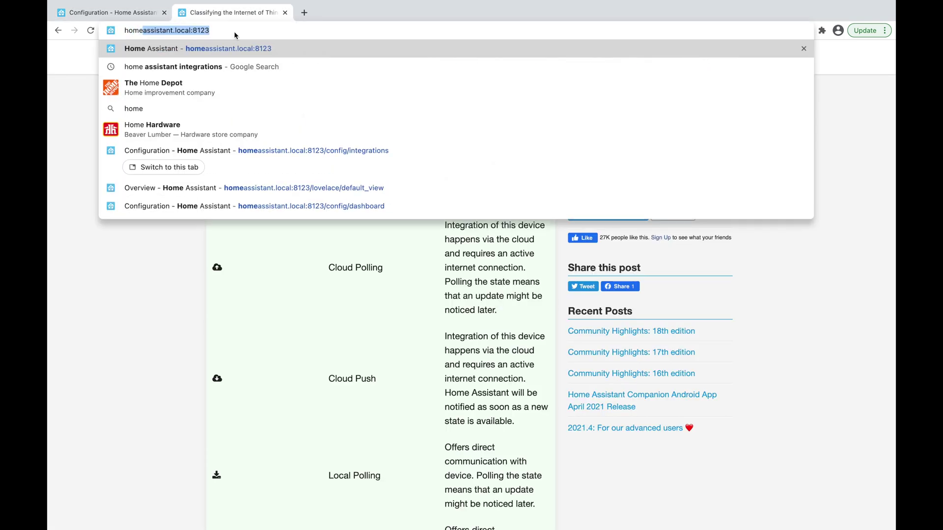
text( assis)
key(Return)
Open the integrations docs, filter for 'sharp', and open the Sharp Aquos TV page
click(228, 151)
text(sharp t)
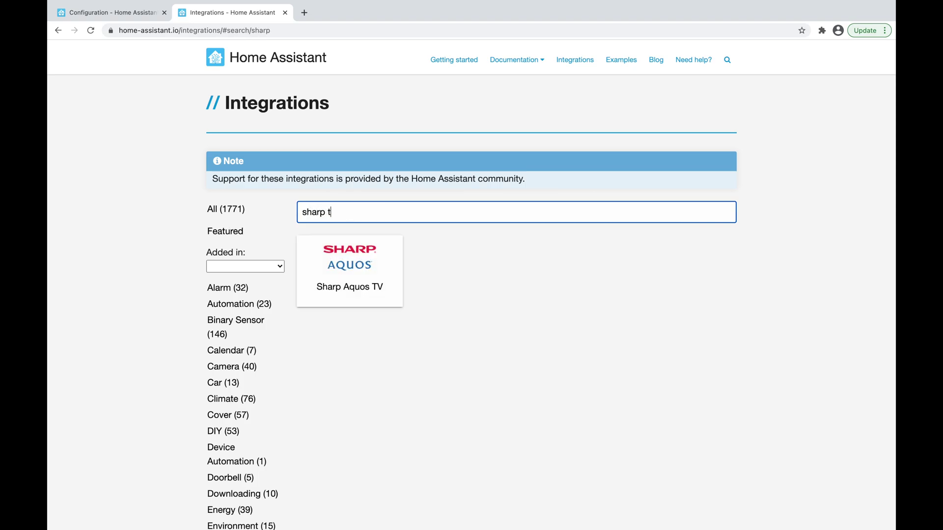
key(BackSpace)
click(323, 271)
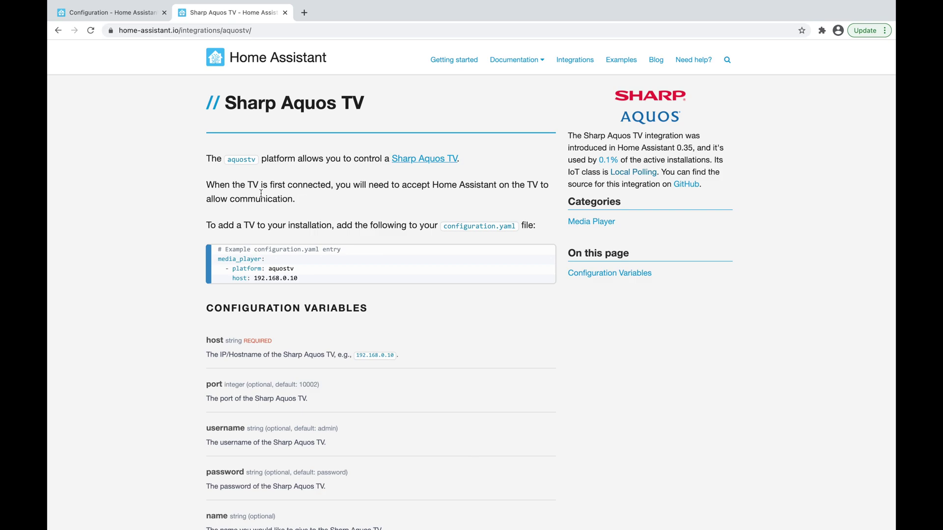
mouse_move(318, 279)
click(134, 16)
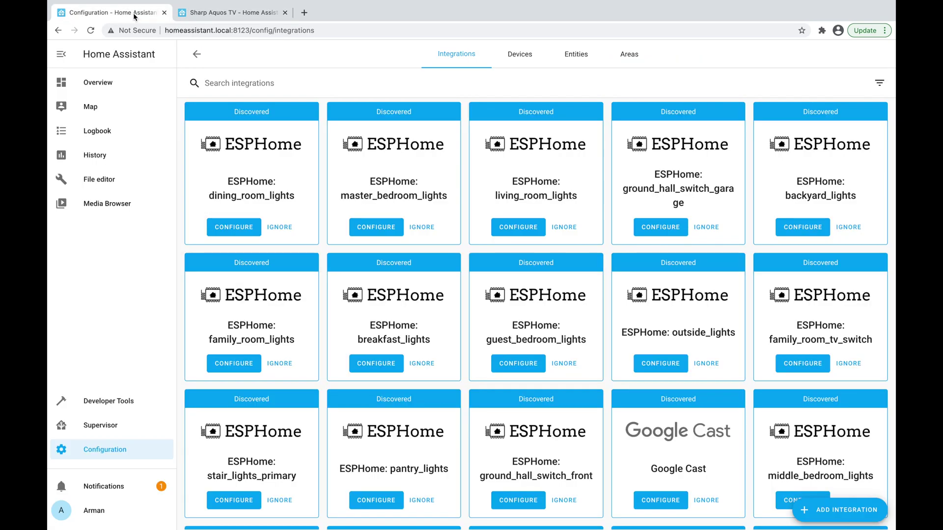
Open configuration.yaml in the File editor
click(106, 180)
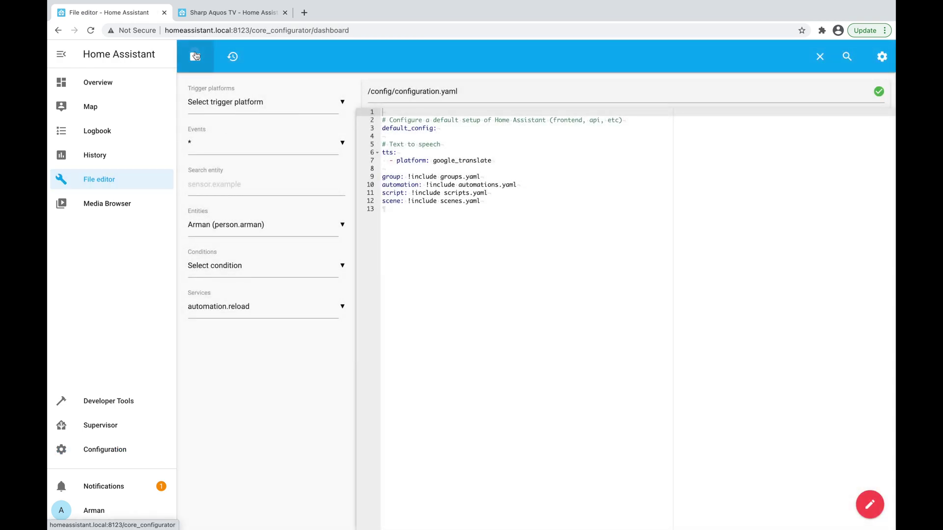
click(197, 55)
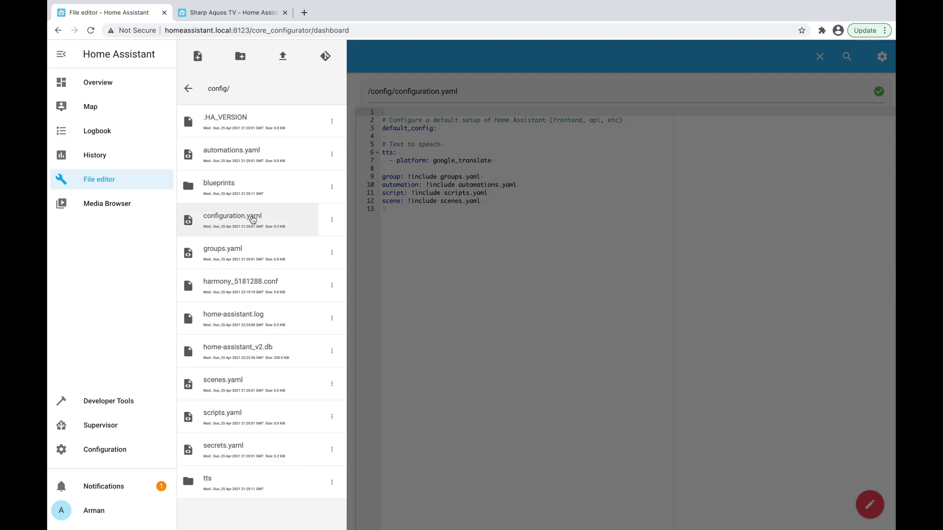
click(448, 233)
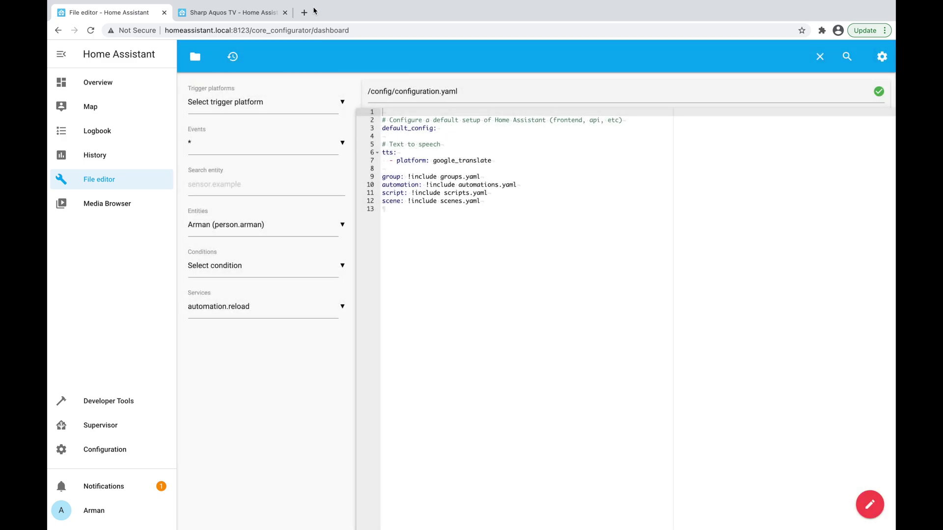
Copy the docs' aquostv media_player example and paste it at the end of configuration.yaml
click(260, 20)
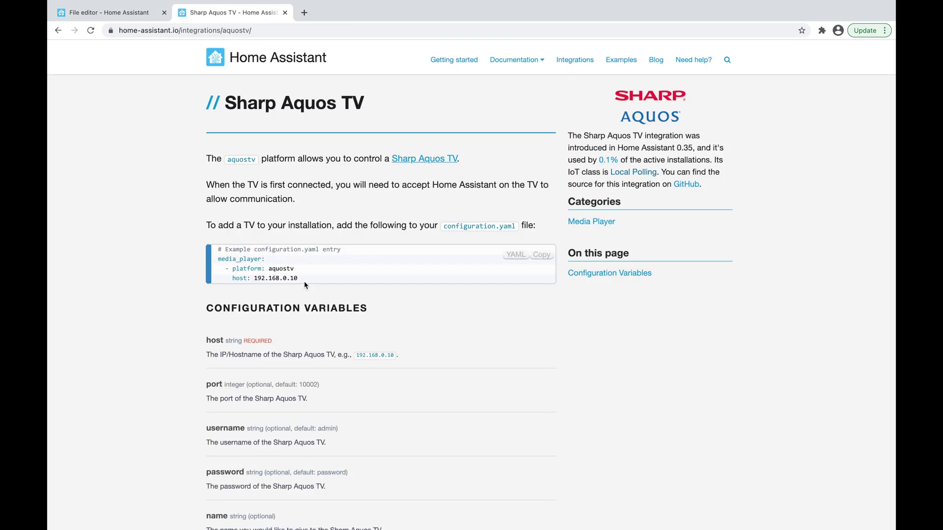
drag(298, 280, 233, 257)
key(ctrl+c)
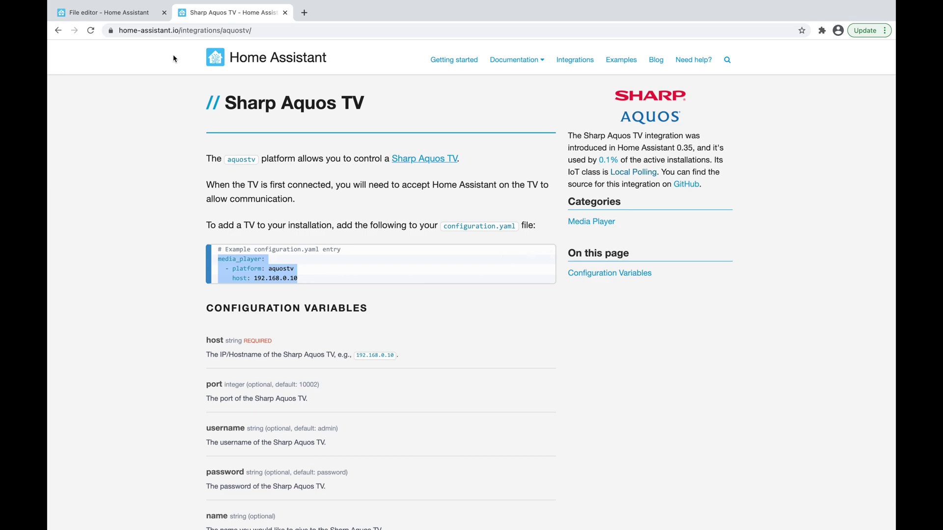
click(133, 16)
click(442, 320)
key(Return)
key(ctrl+v)
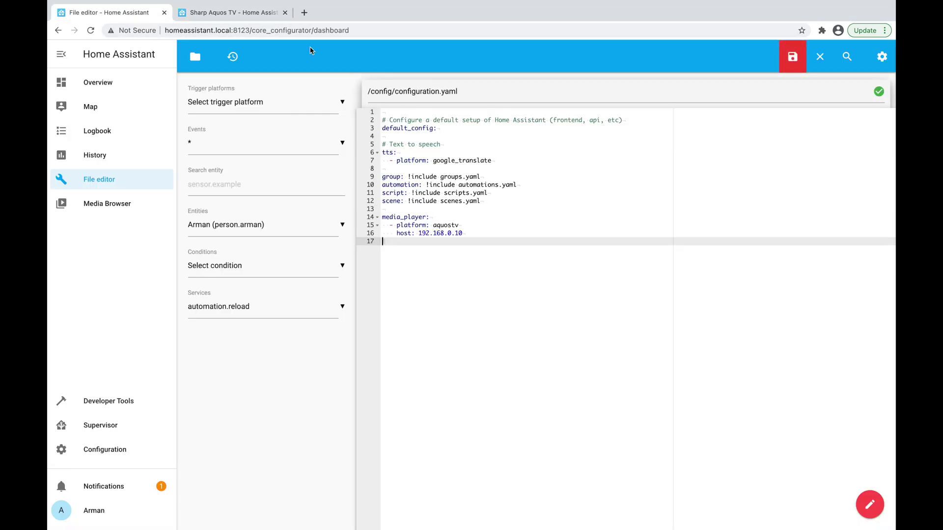
Change the aquostv host address to 192.168.3.74
click(235, 14)
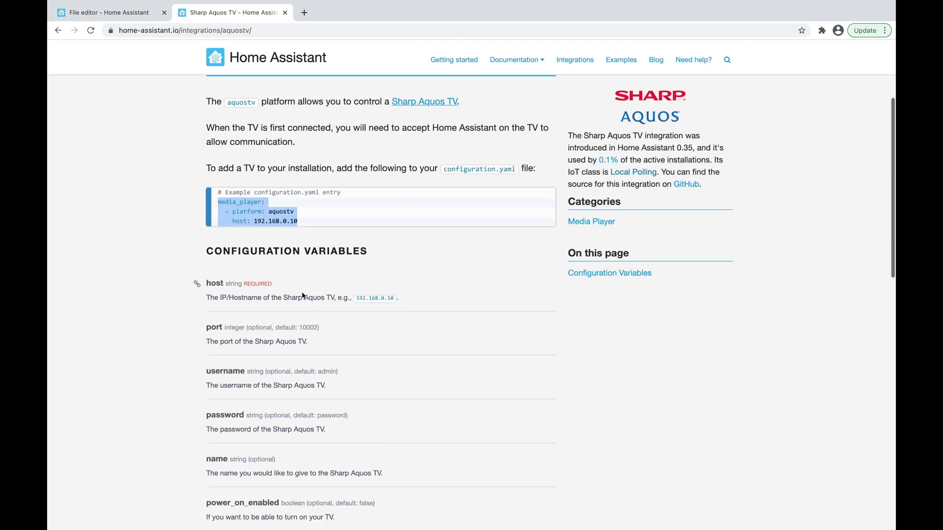
scroll(305, 298, down, 1)
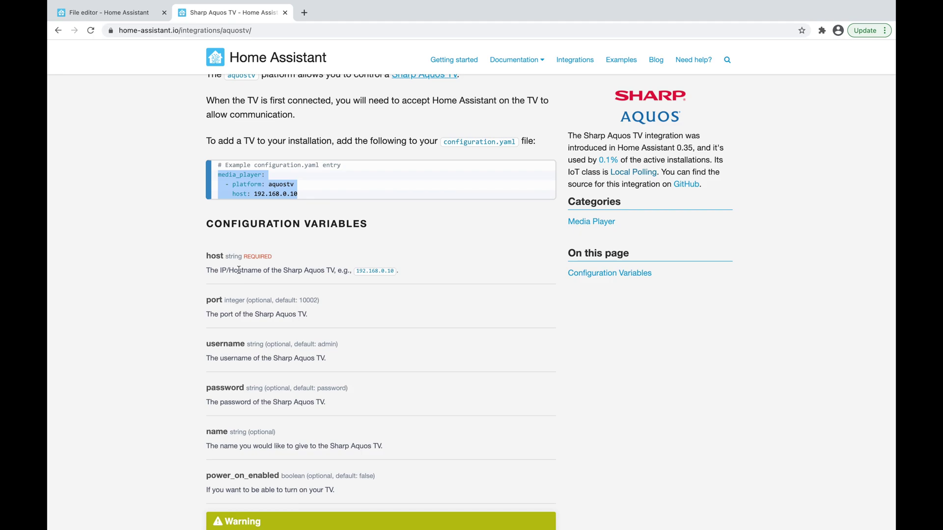
click(303, 190)
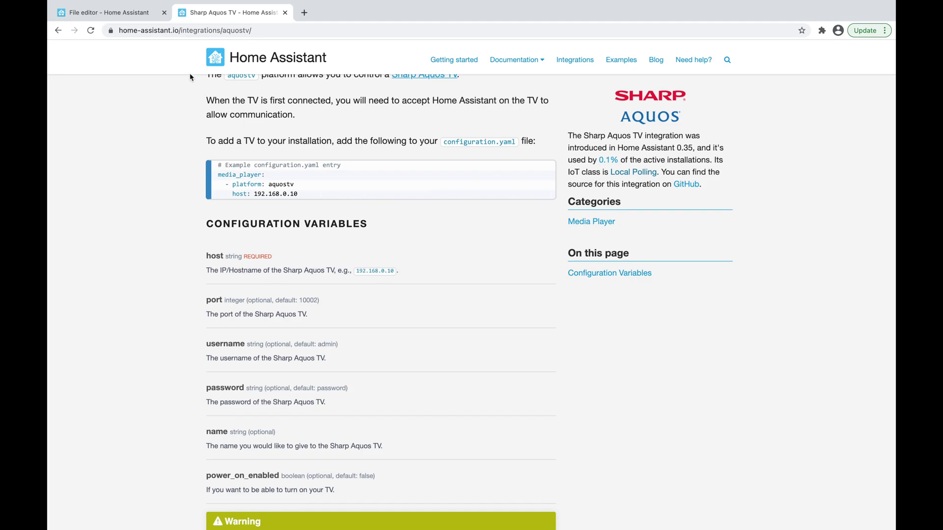
key(ctrl+shift+Tab)
click(452, 232)
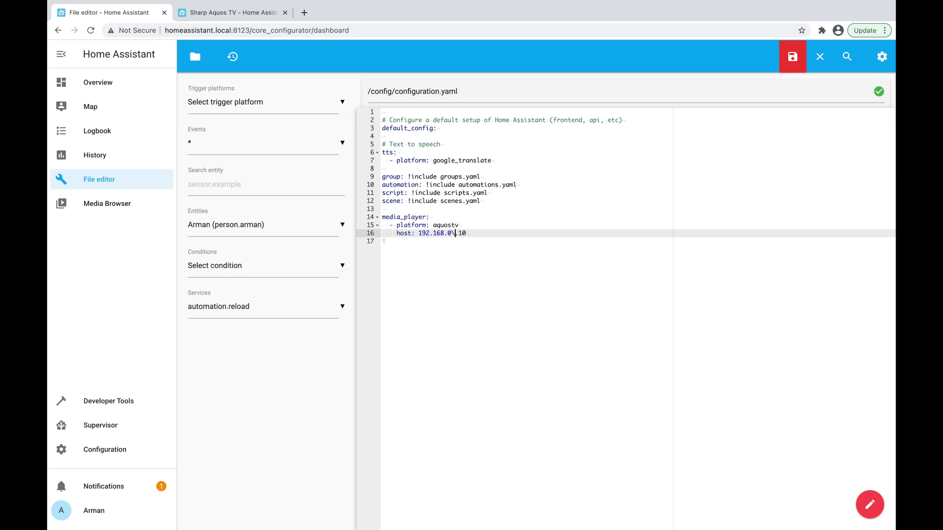
text(3)
click(459, 233)
key(BackSpace)
key(BackSpace)
text(74)
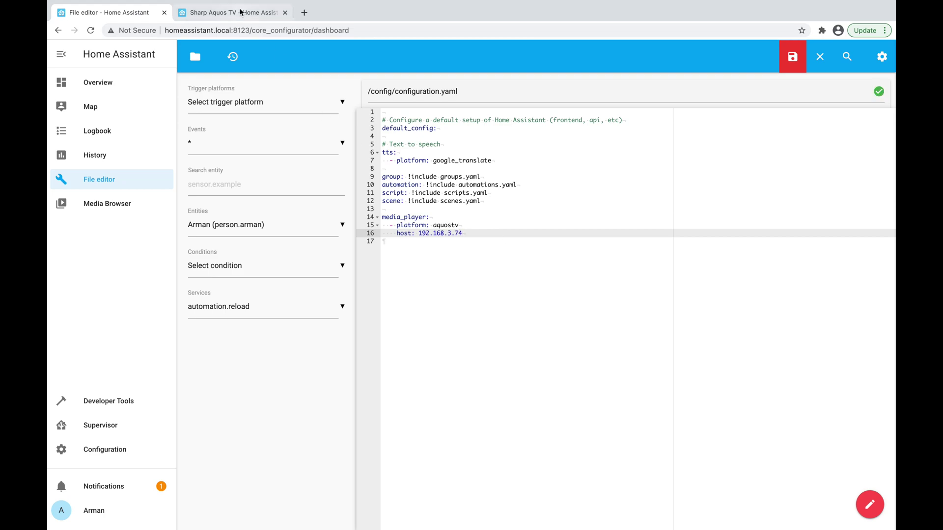
Add 'name: Sharp TV' under the host setting
click(240, 11)
scroll(334, 332, down, 2)
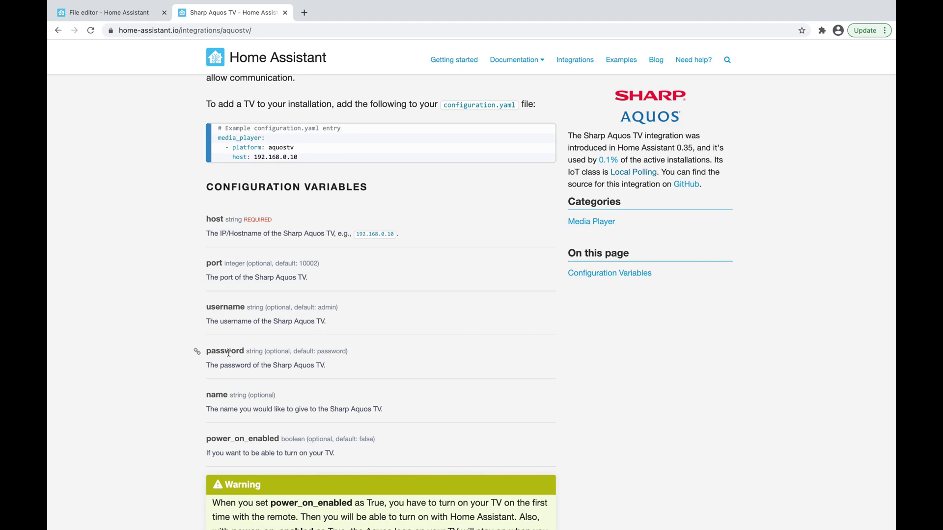
mouse_move(124, 2)
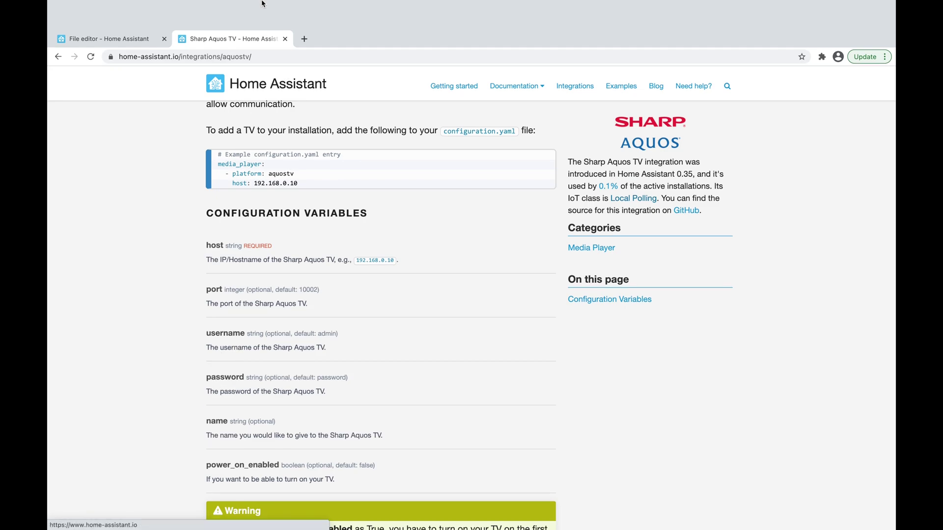
click(132, 12)
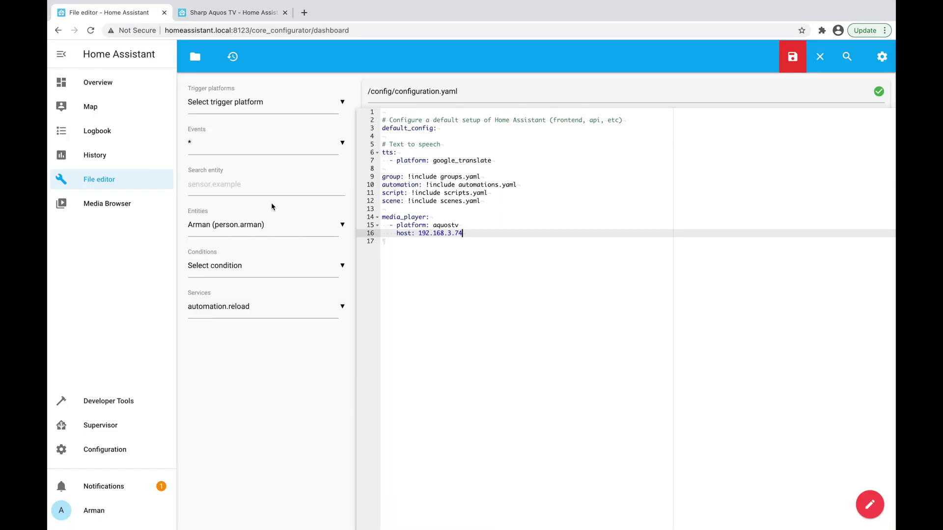
key(Return)
text(name)
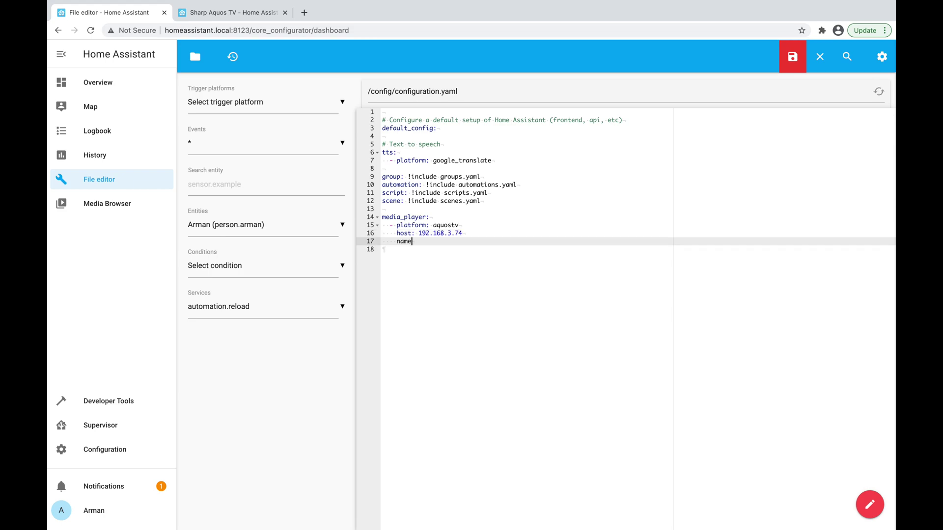
text(: Sharpt)
key(BackSpace)
key(BackSpace)
key(BackSpace)
text(p TV)
Copy power_on_enabled from the docs and add it as 'power_on_enabled: true'
click(237, 12)
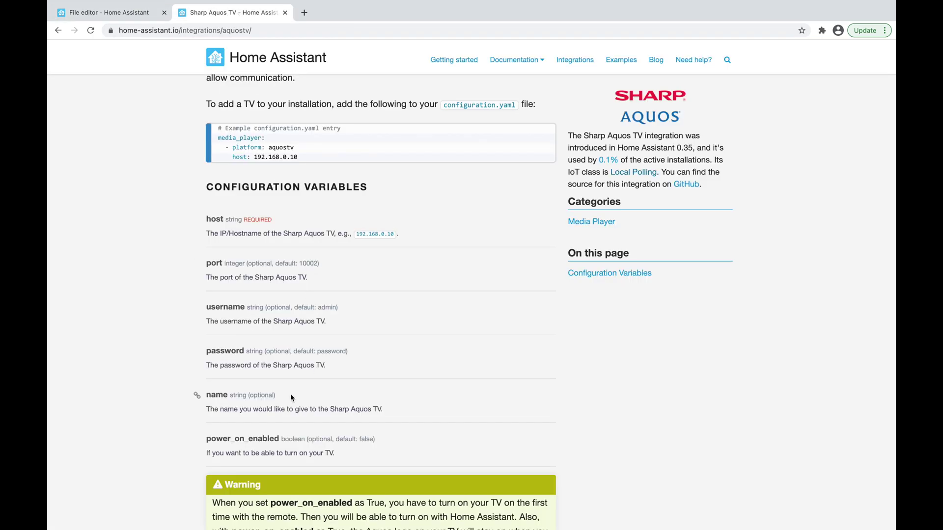
scroll(271, 417, down, 1)
drag(279, 419, 209, 414)
key(ctrl+c)
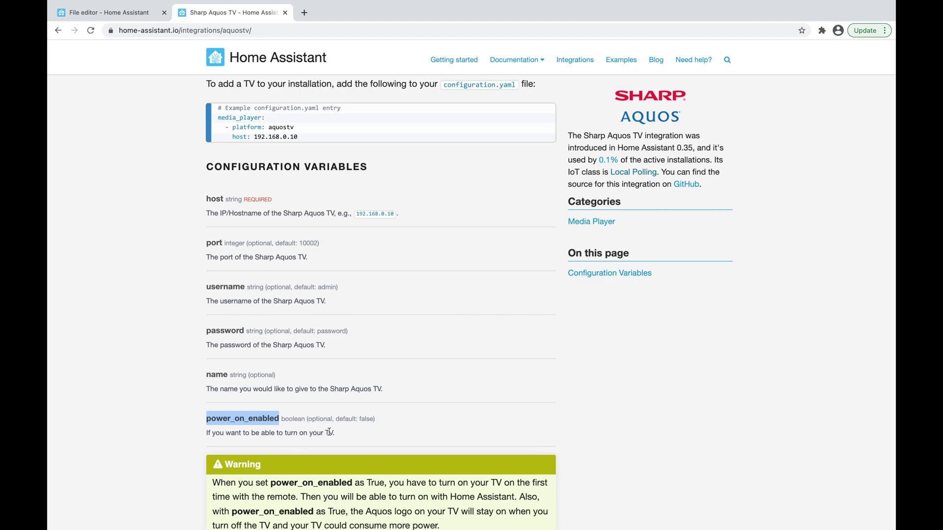
click(124, 13)
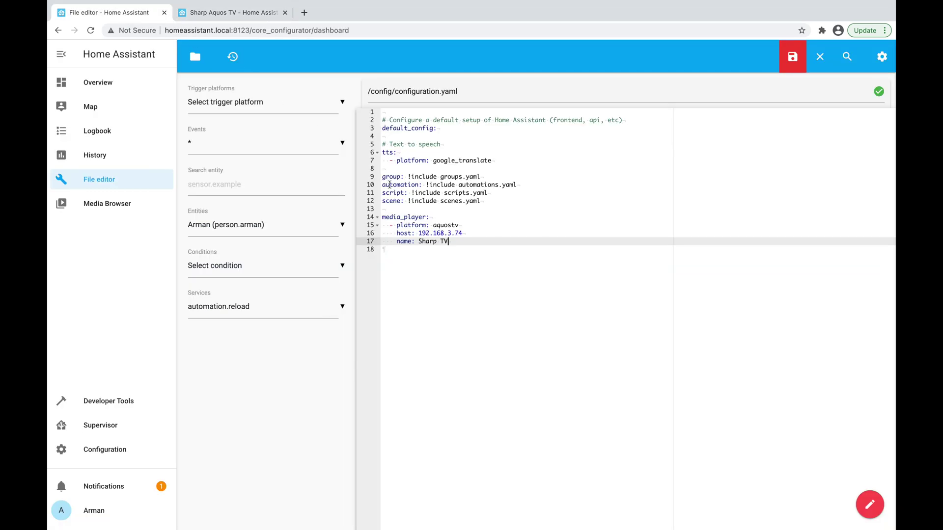
key(Return)
key(ctrl+v)
text(: true)
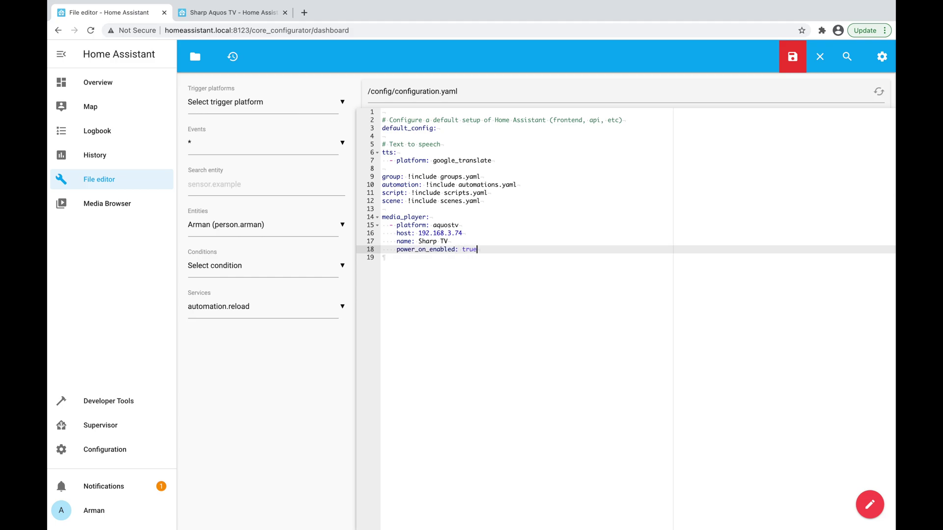
Save configuration.yaml, restart the server from Server Controls, and return to Configure Home Assistant
click(798, 64)
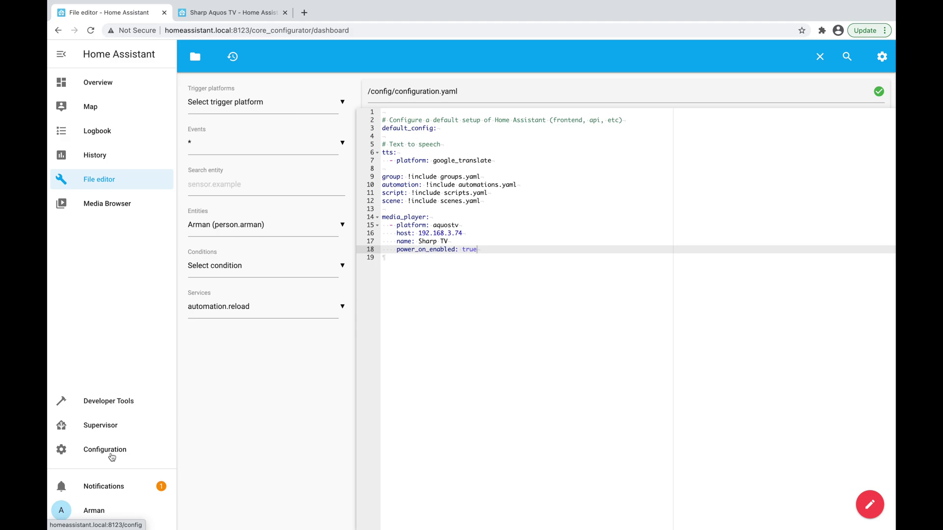
click(112, 458)
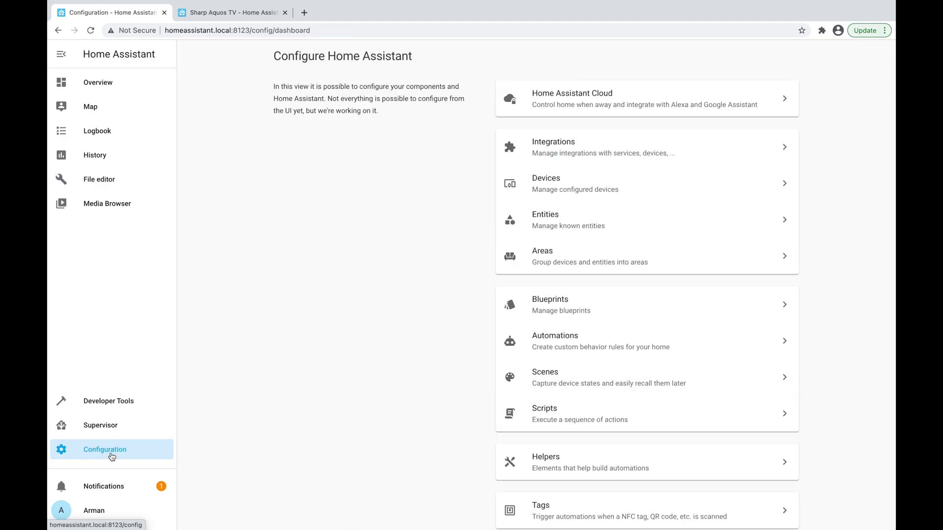
scroll(600, 456, down, 5)
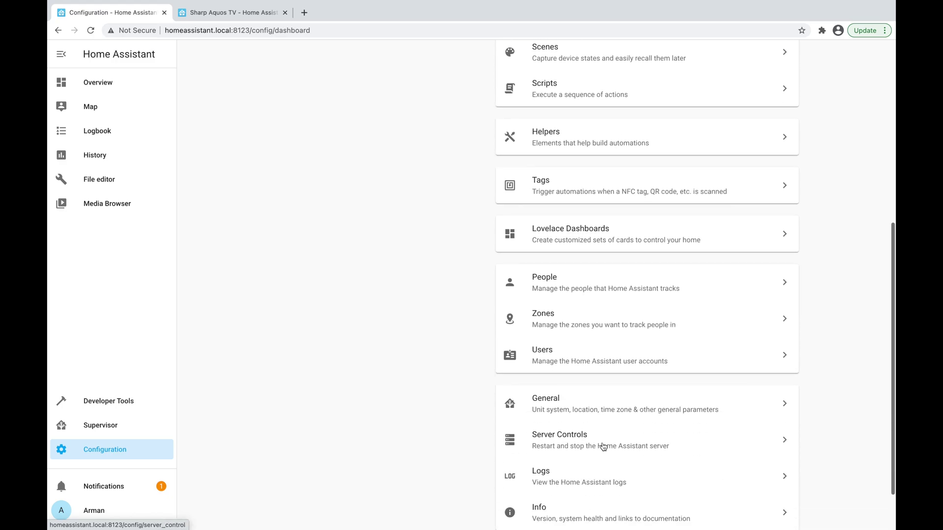
click(602, 441)
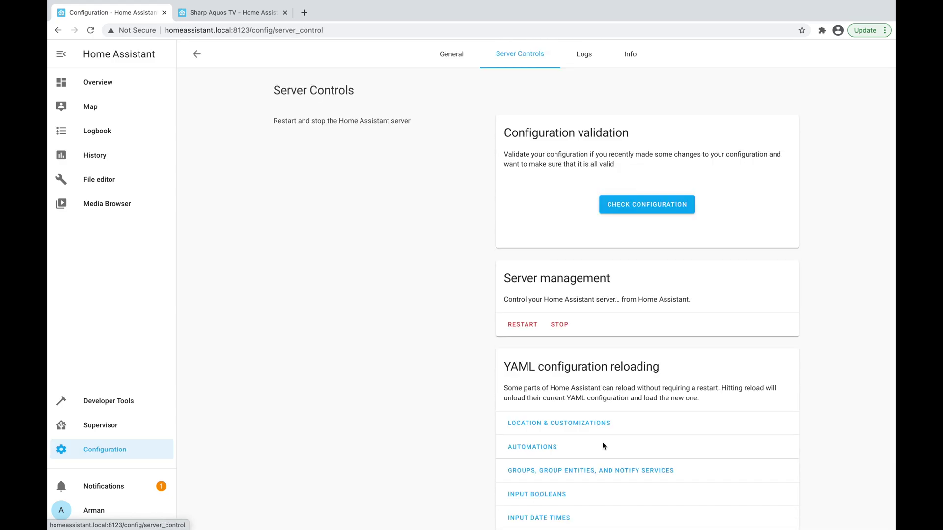
click(515, 328)
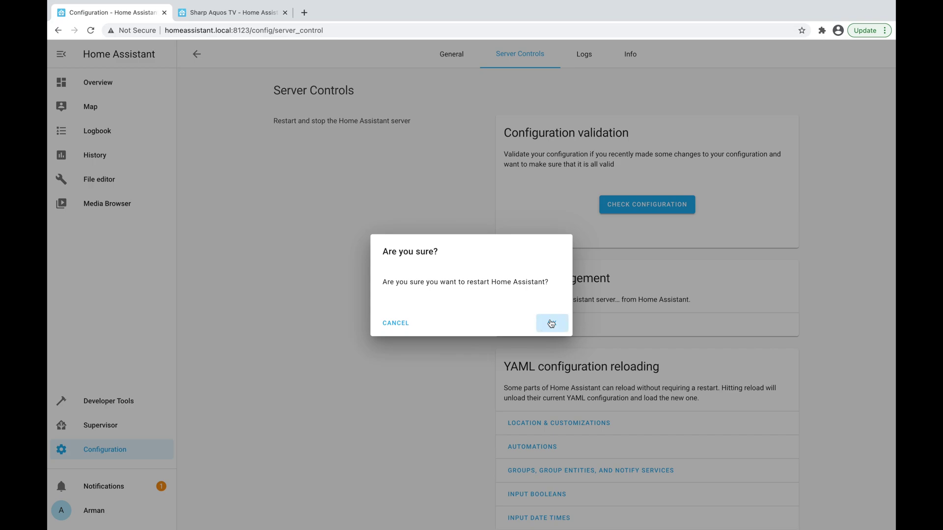
click(551, 324)
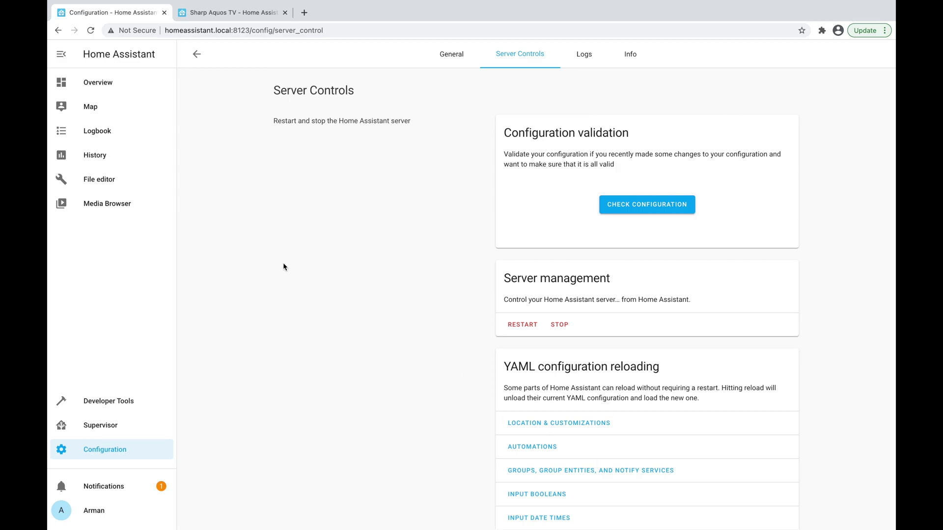
click(202, 64)
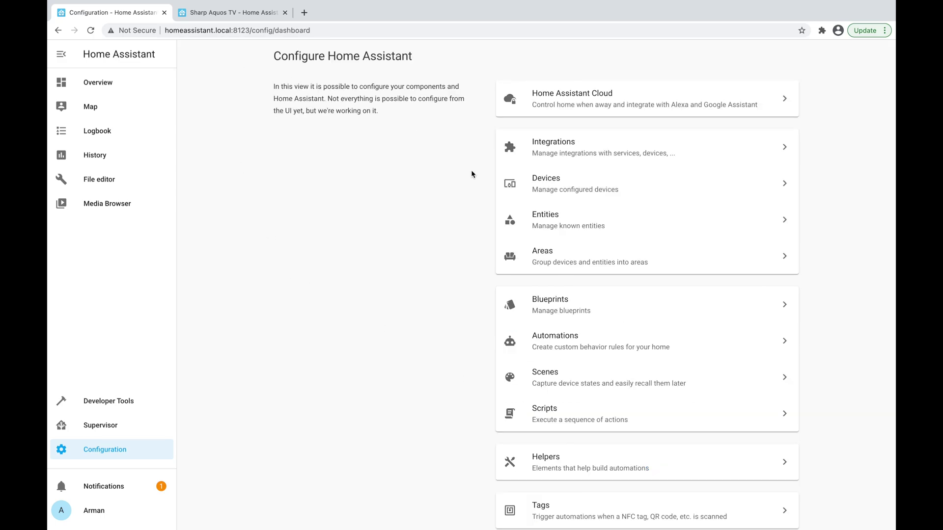
Find the new Sharp TV media player in the Integrations Entities list
click(592, 155)
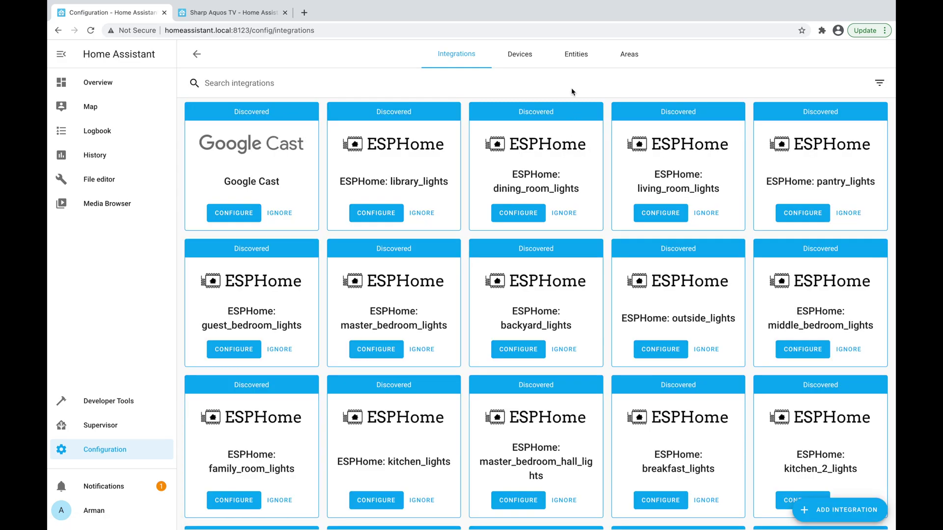
click(569, 52)
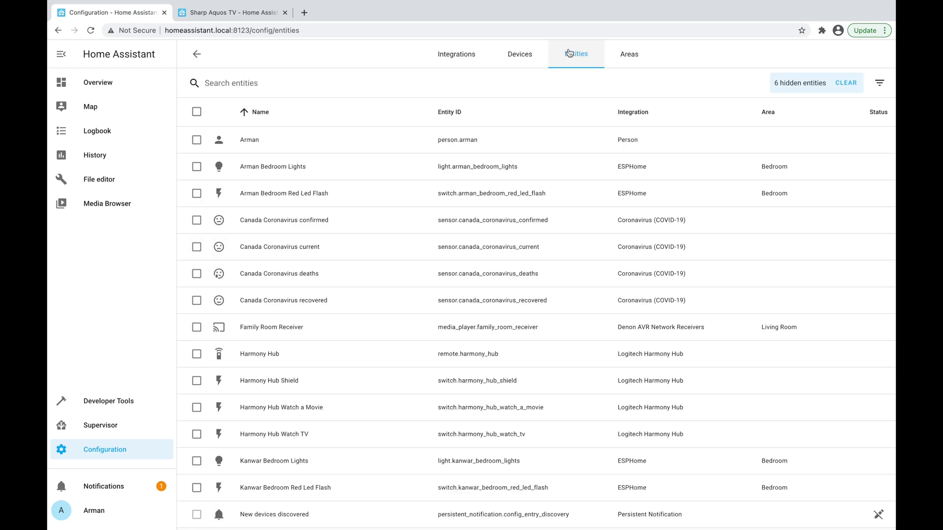
scroll(412, 275, down, 3)
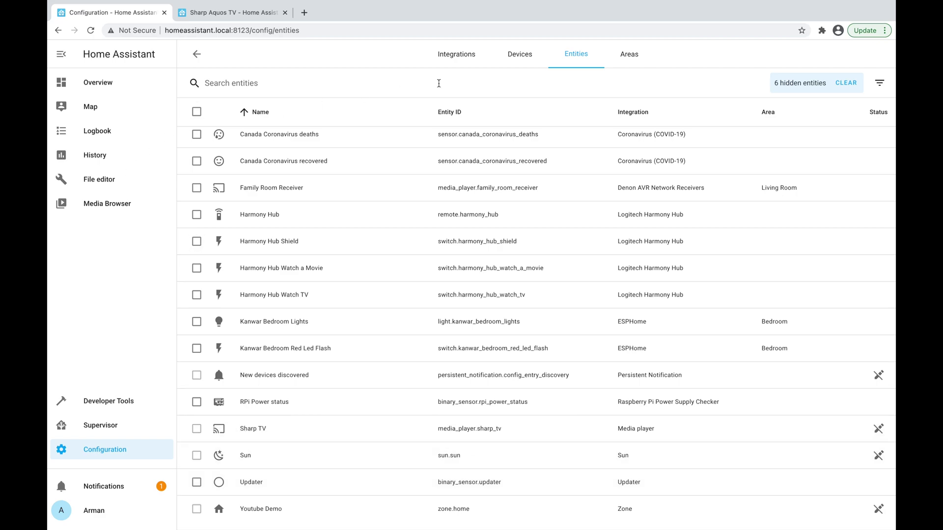
Recheck the integrations list, then reopen configuration.yaml in the File editor
click(459, 63)
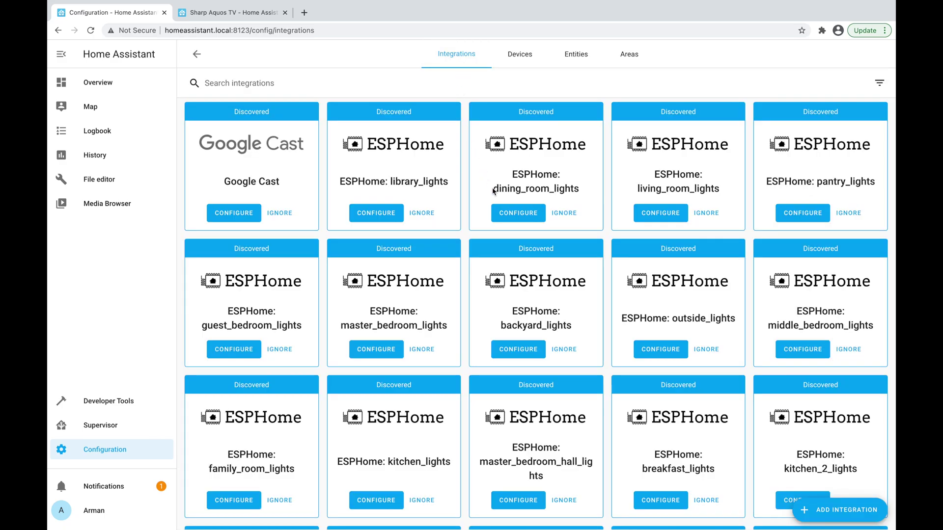
scroll(493, 192, down, 11)
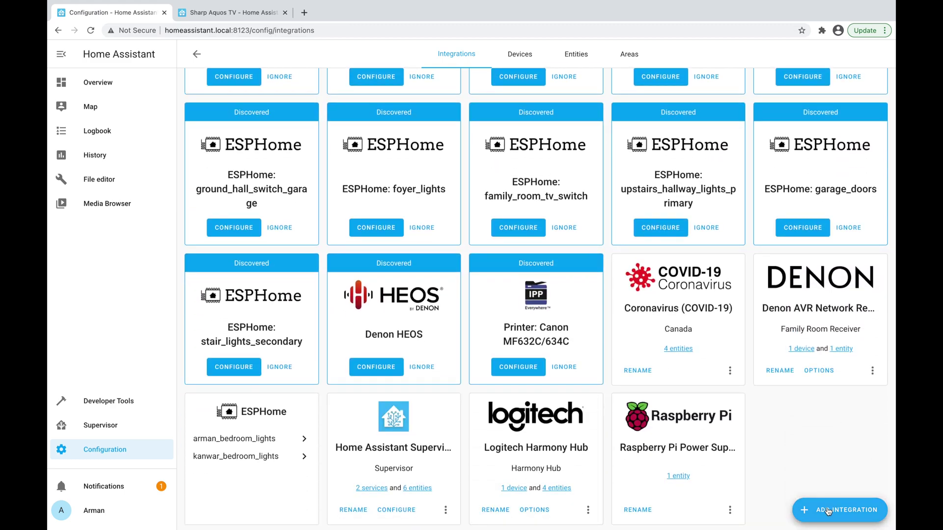
click(124, 184)
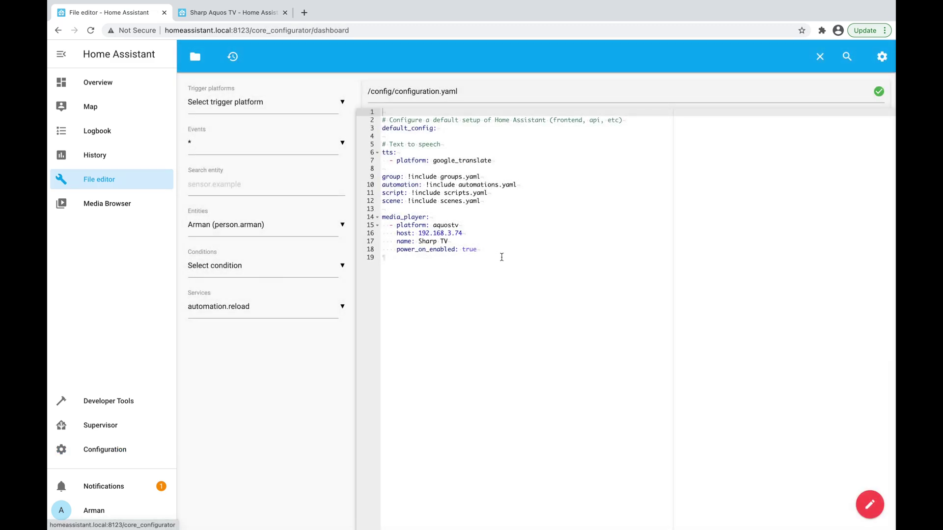
Review the Sharp Aquos TV docs, then return to Home Assistant's Overview dashboard
click(251, 16)
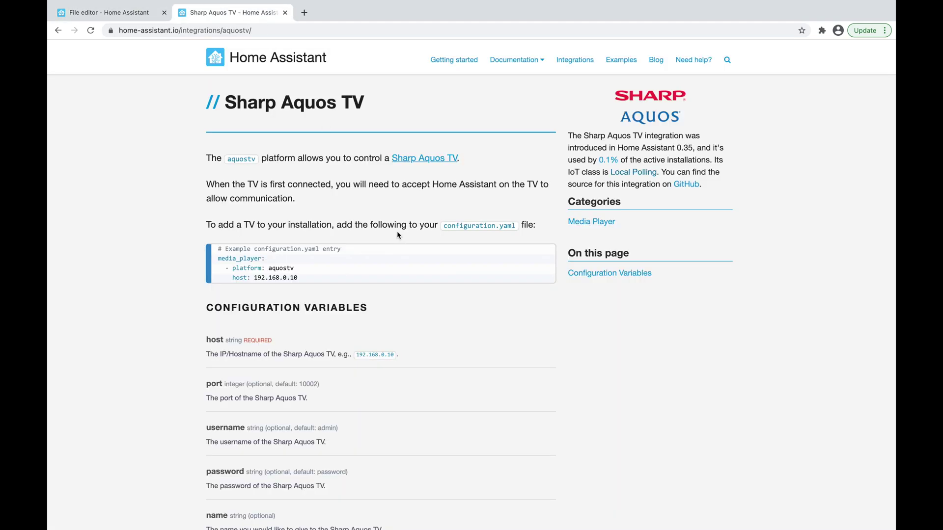
click(130, 19)
click(129, 79)
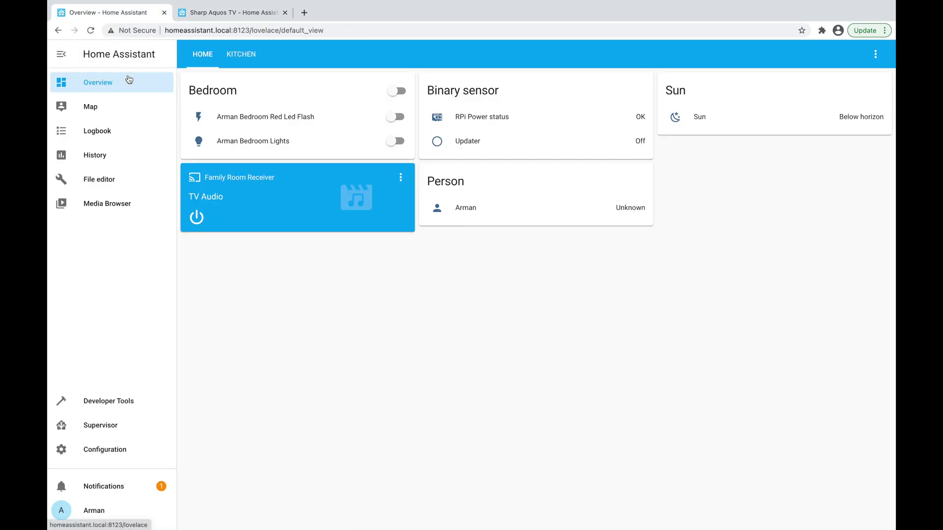